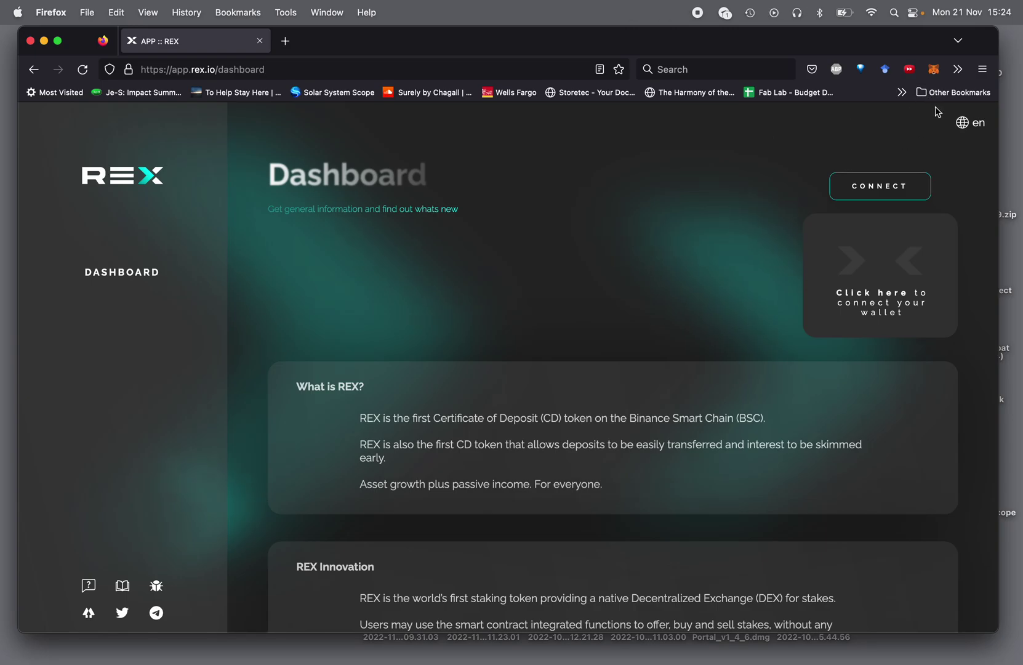
- Open Account 1's 1 MREX token in MetaMask and start a send
left_click(934, 69)
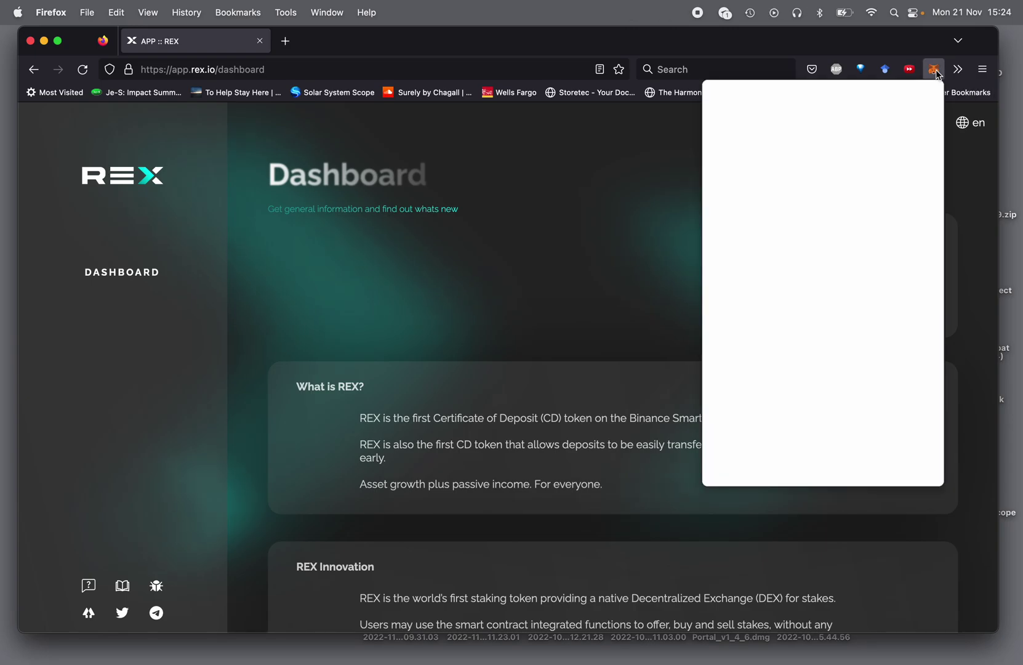
scroll(811, 271, "down", 6)
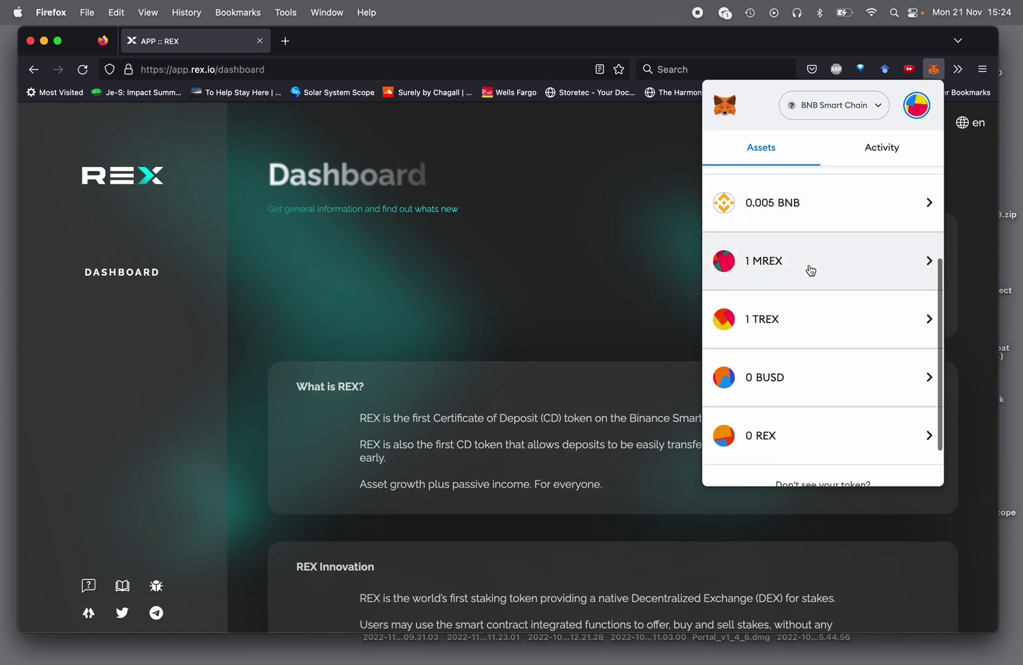
scroll(809, 270, "up", 1)
scroll(808, 269, "down", 3)
scroll(807, 269, "up", 2)
left_click(769, 261)
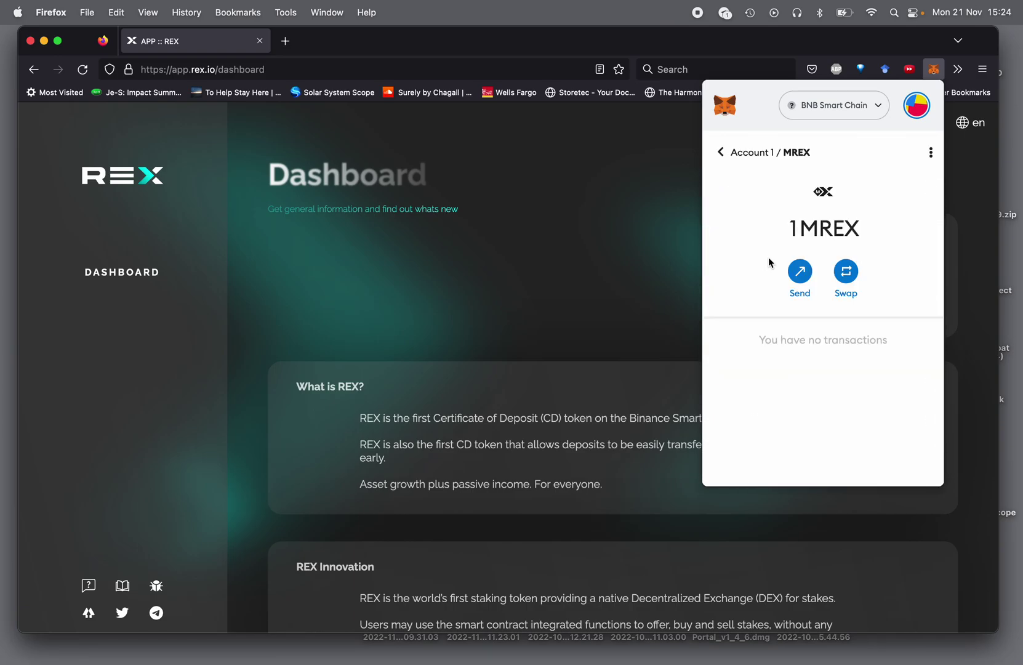
left_click(801, 270)
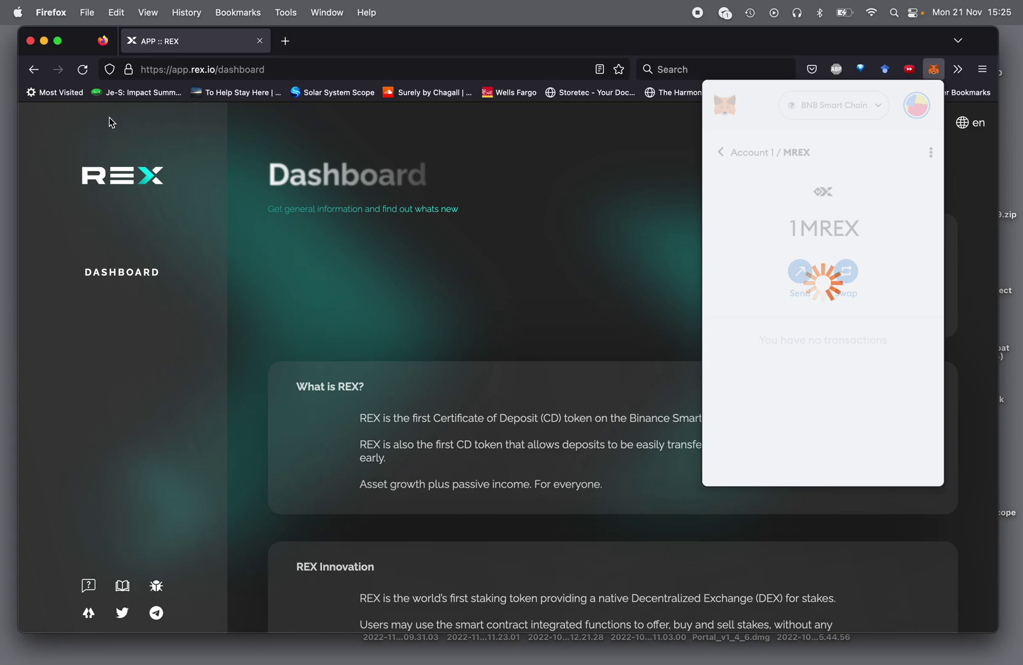
- Reload the REX dashboard, then load bscscan.com in a new tab
left_click(81, 72)
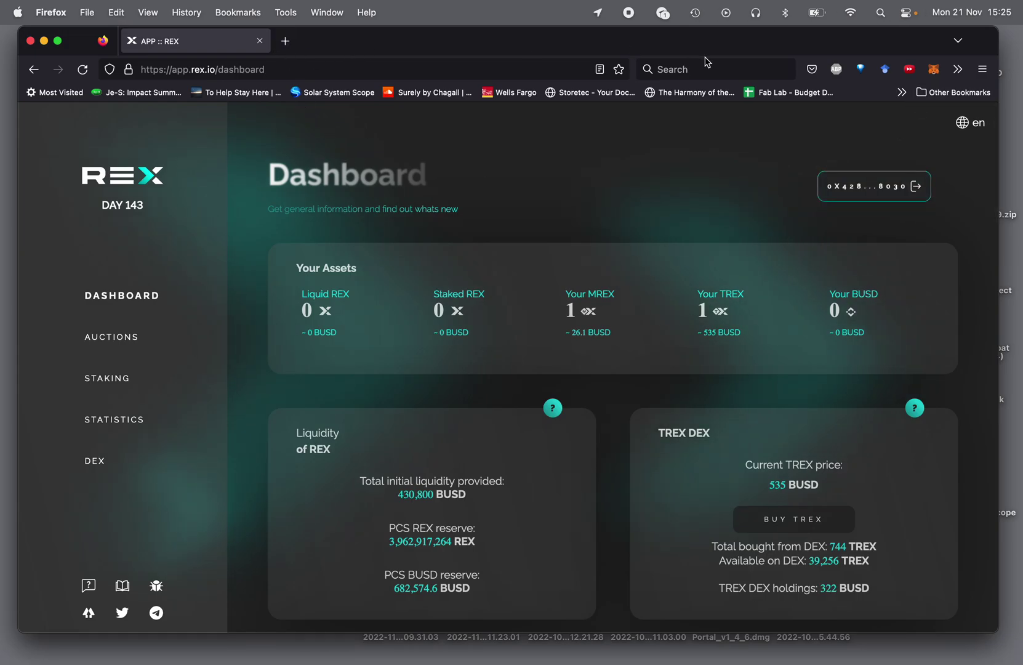
left_click(286, 42)
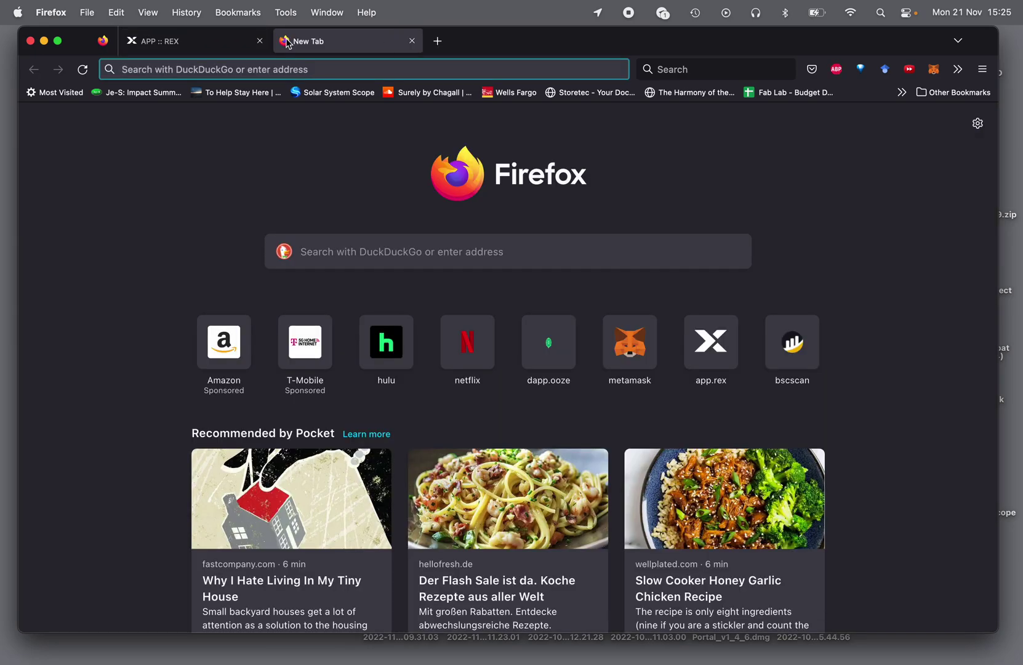
type("bsc")
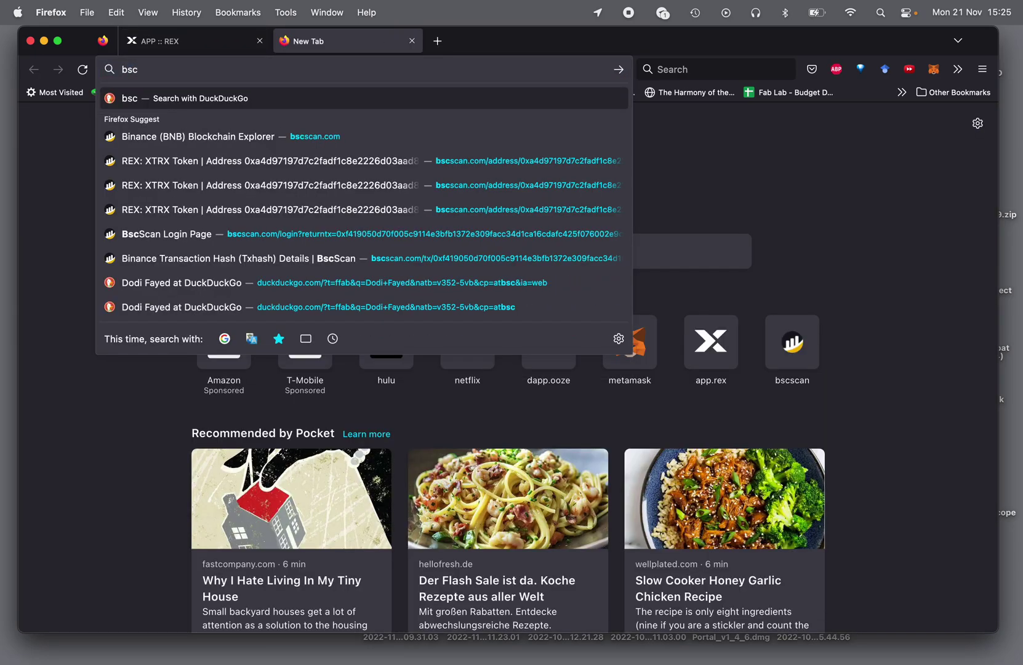
type("scan.com")
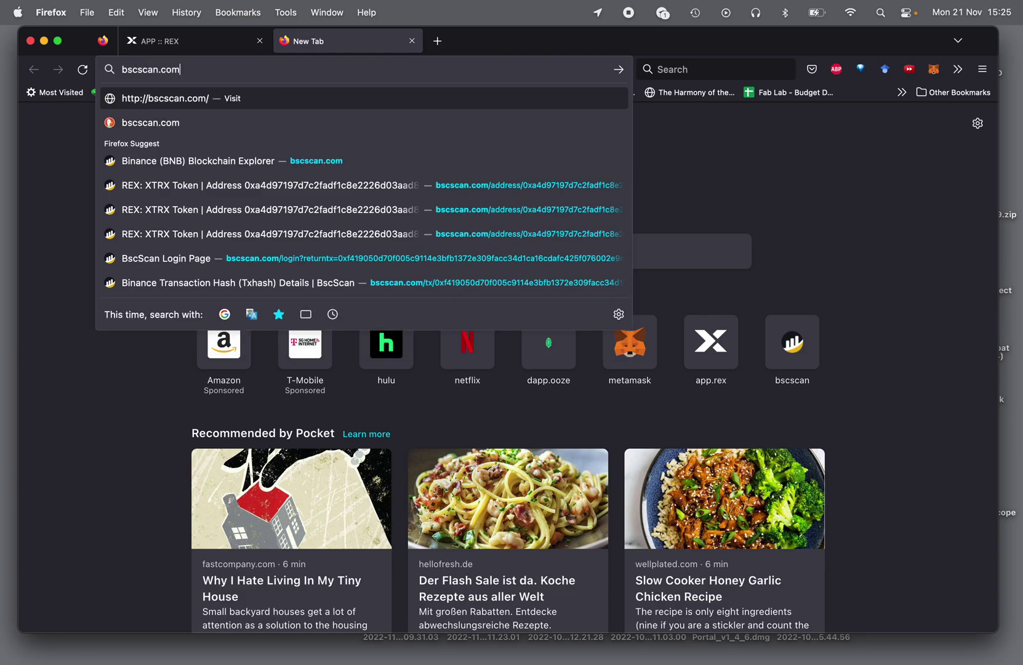
key("Return")
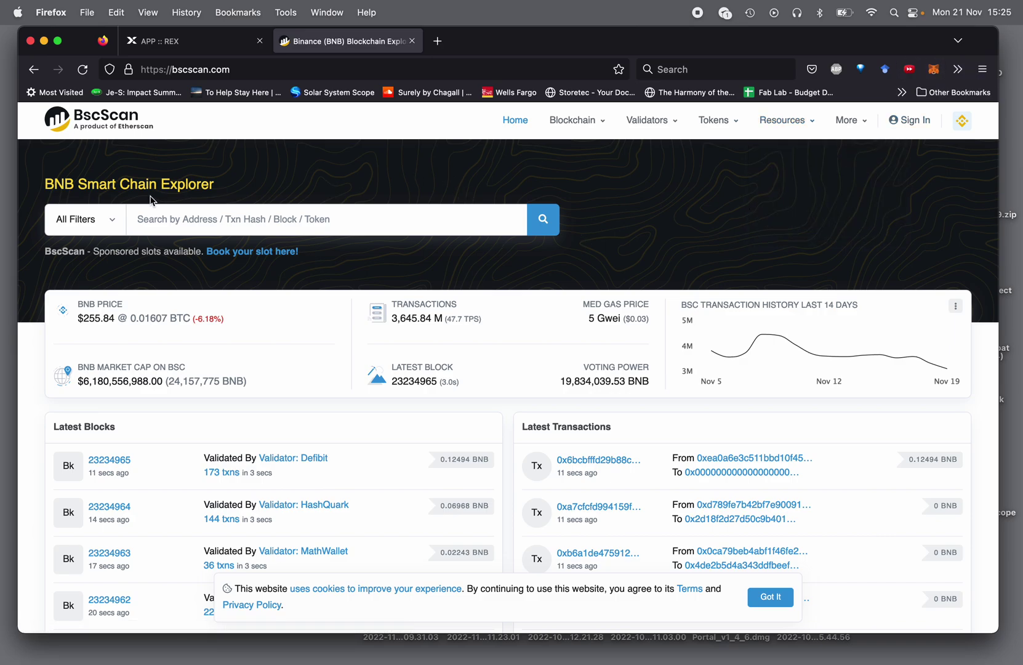
- Switch MetaMask to Account 2 and confirm it holds 0 MREX and 0 TREX
left_click(146, 43)
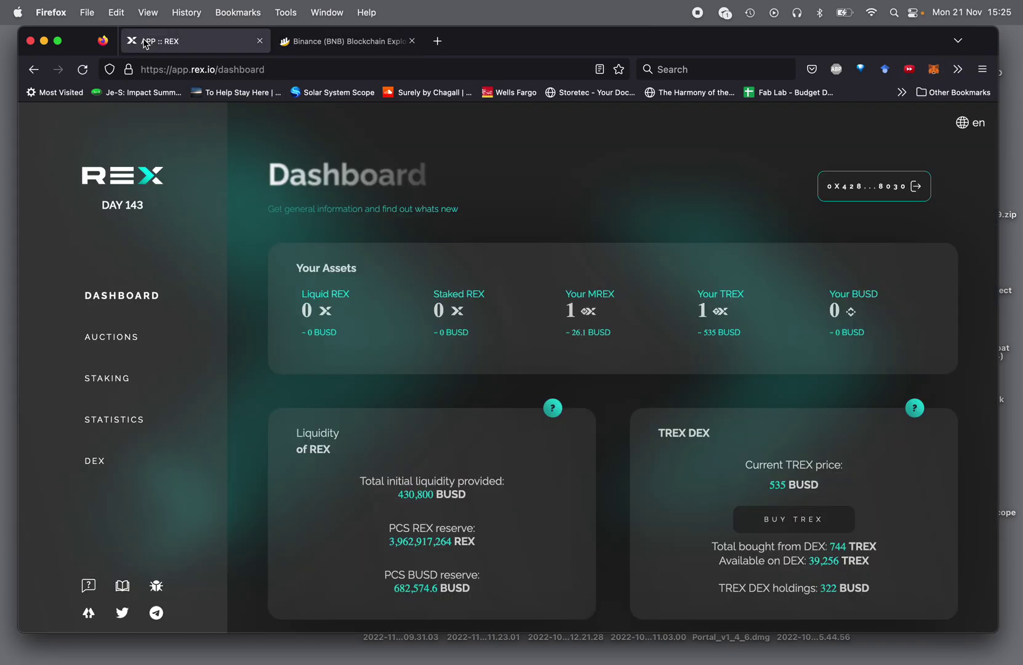
scroll(501, 372, "down", 15)
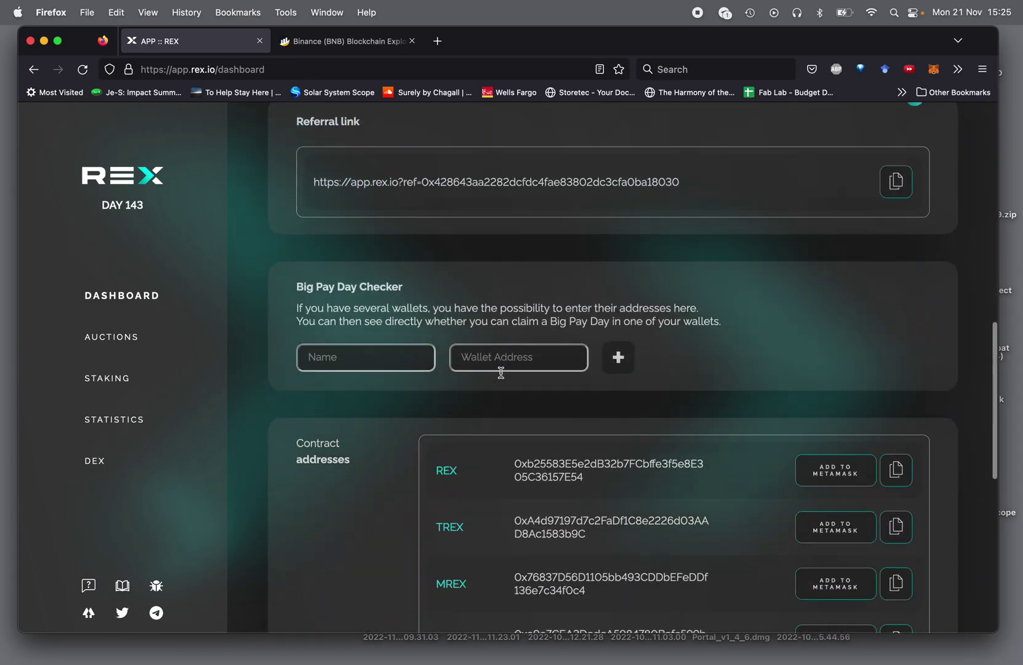
scroll(501, 372, "down", 3)
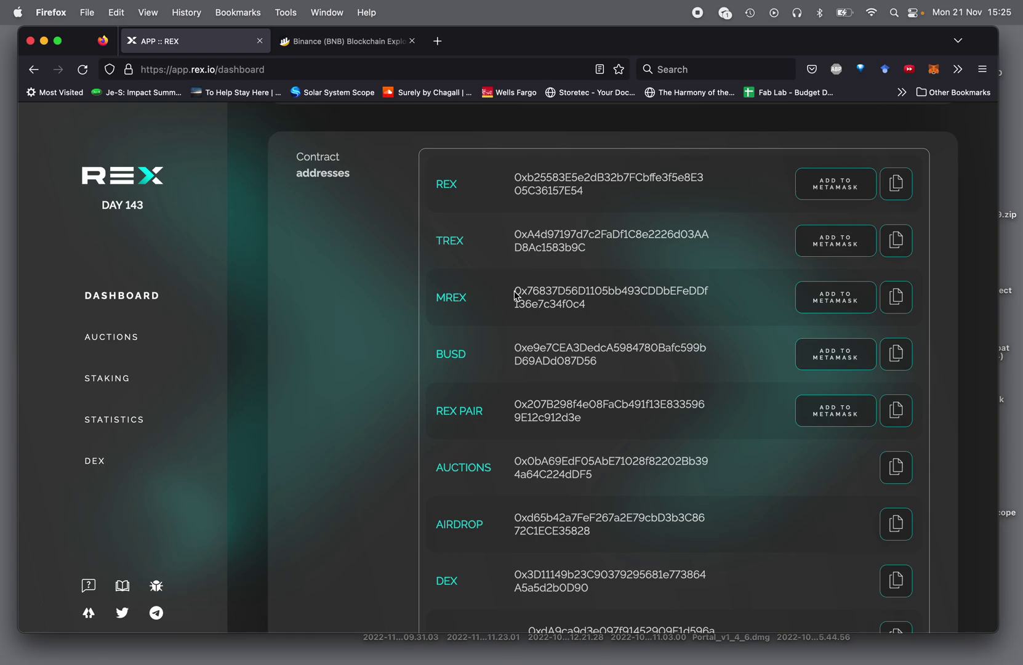
left_click(932, 71)
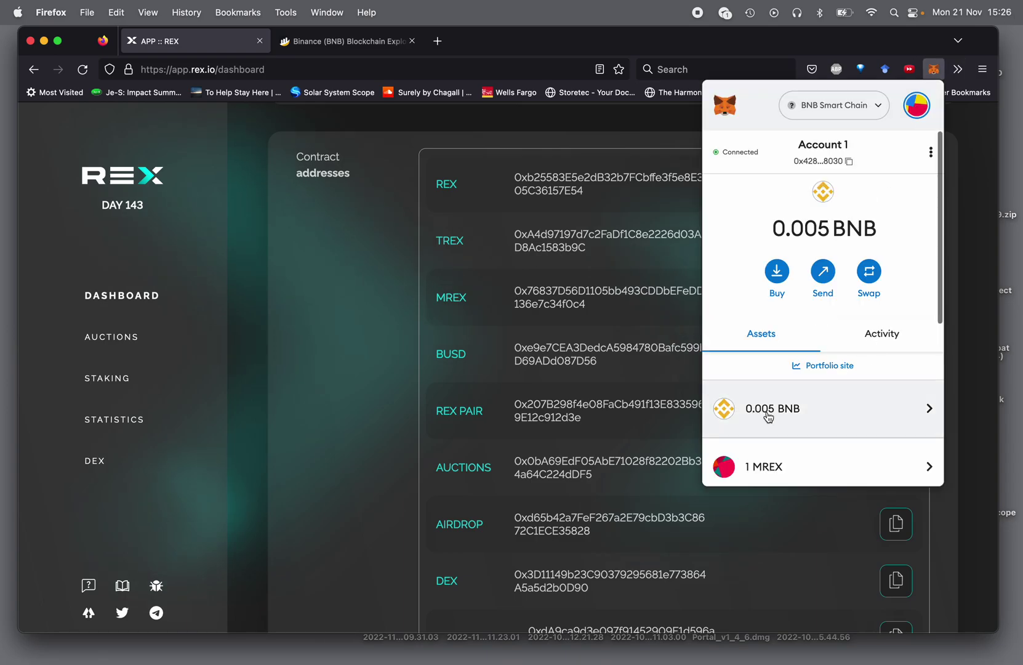
scroll(794, 427, "down", 3)
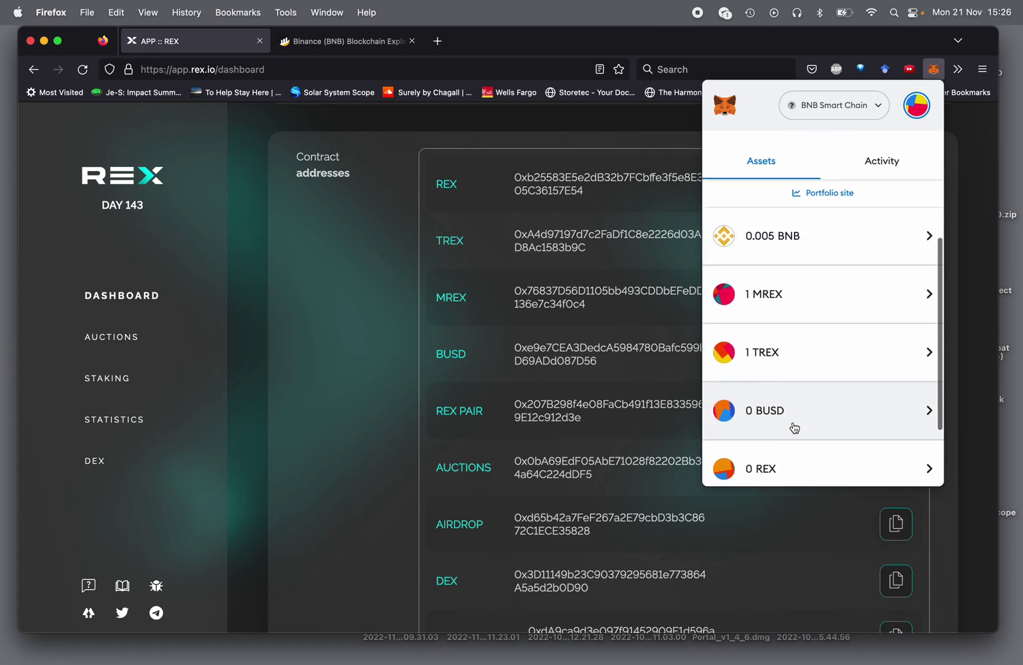
scroll(795, 428, "up", 3)
left_click(919, 117)
left_click(839, 205)
scroll(806, 305, "down", 5)
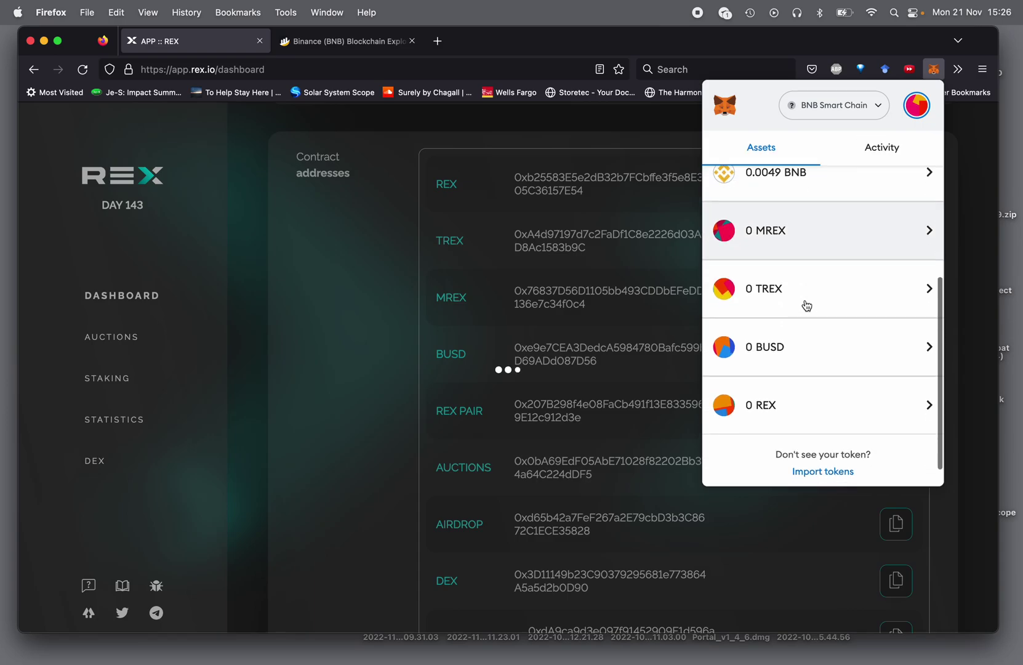
scroll(806, 305, "up", 5)
scroll(806, 304, "down", 1)
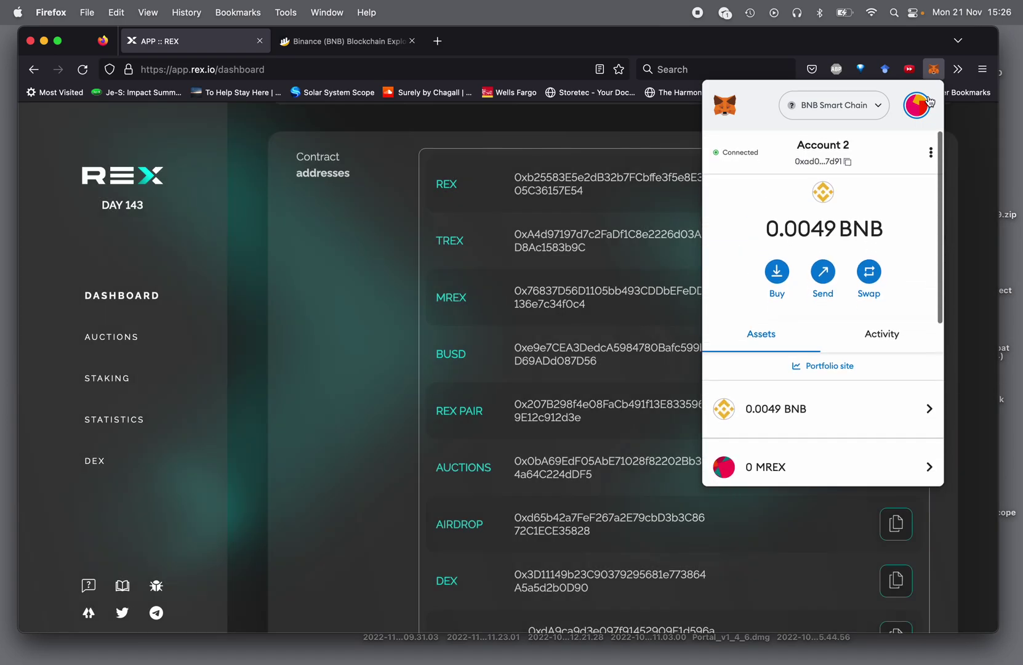
- Switch back to Account 1 and copy the MREX contract address from the REX dashboard
left_click(916, 106)
left_click(803, 165)
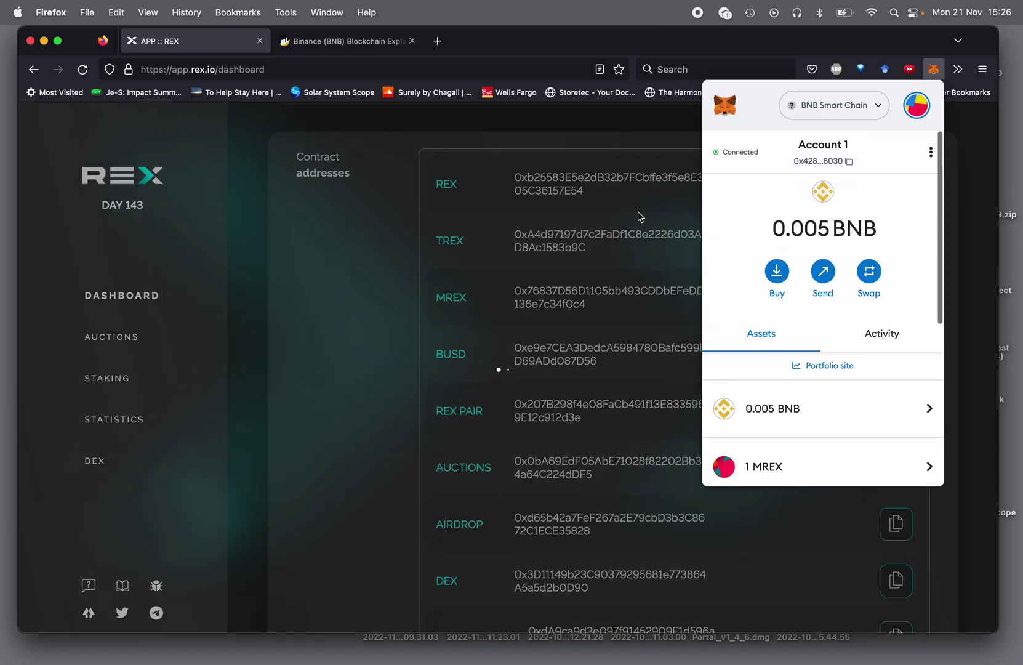
left_click(269, 199)
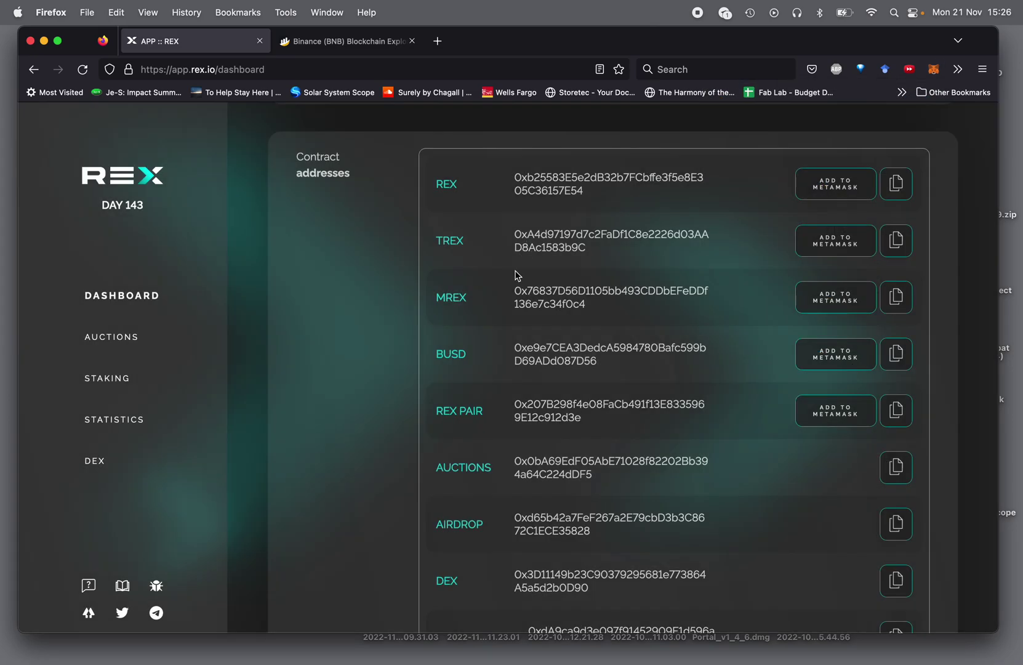
left_click_drag(514, 294, 591, 314)
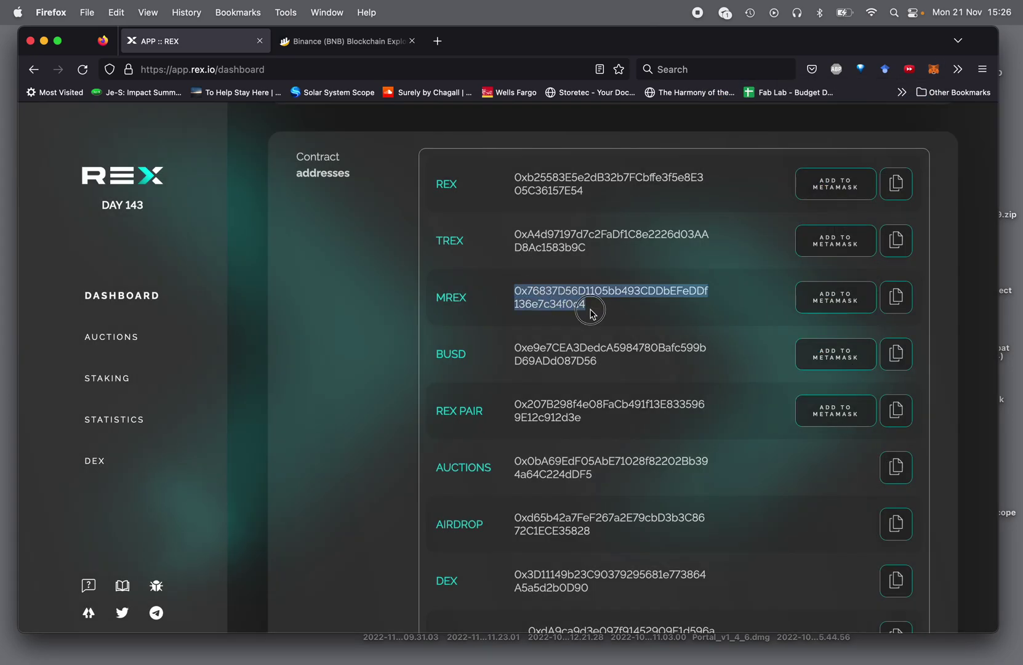
left_click(898, 302)
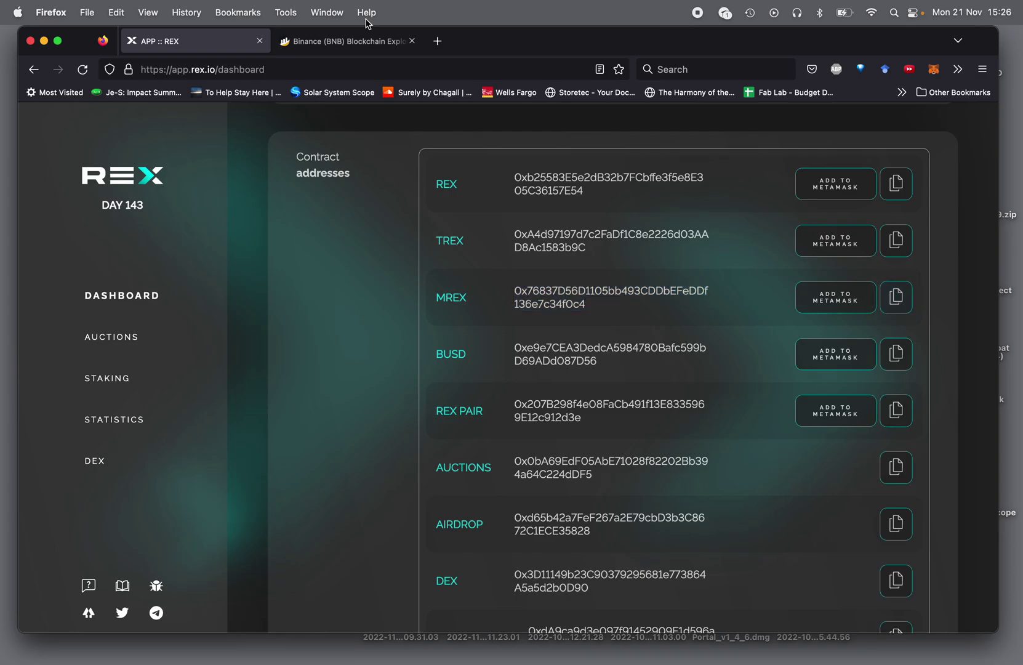
- Search BscScan for the pasted MREX contract address
left_click(355, 41)
left_click(166, 234)
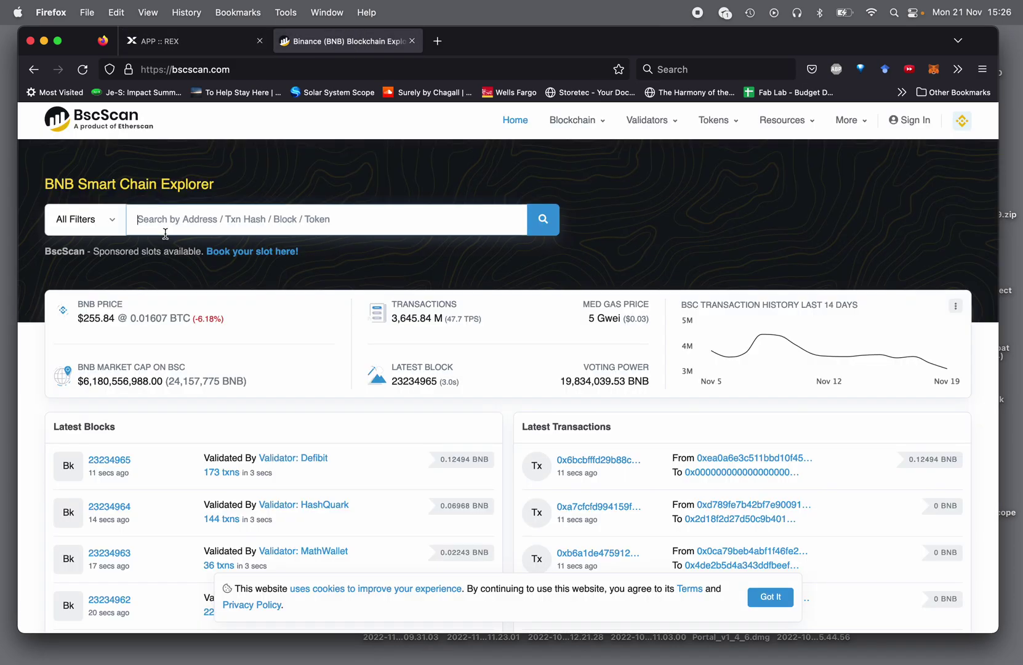
key("super+v")
key("Return")
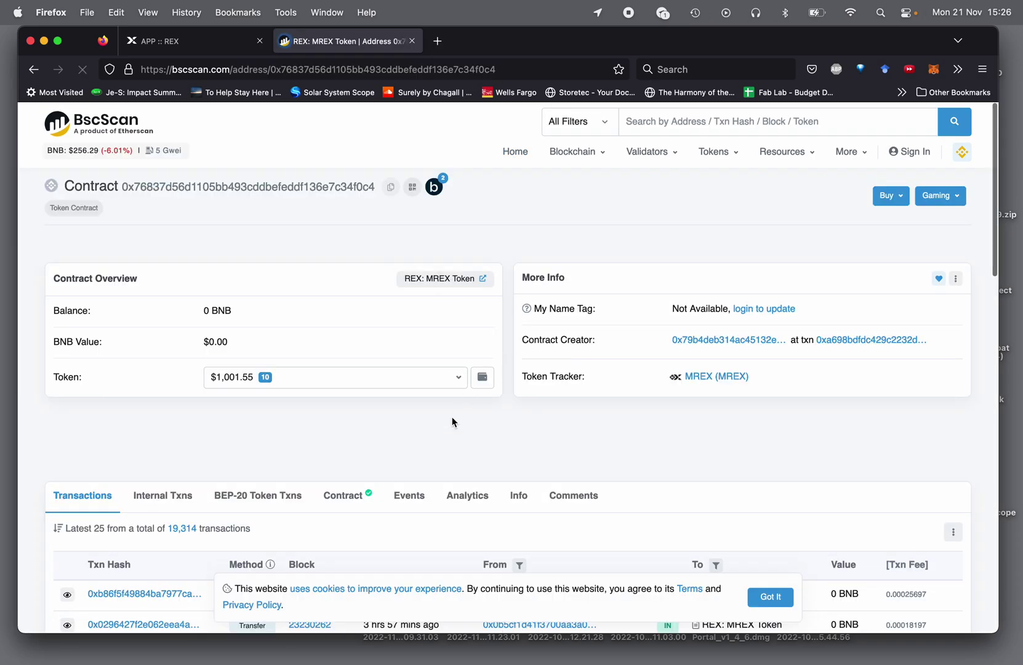
- Show and review the MREX contract's verified source code on the Contract tab
scroll(452, 421, "down", 3)
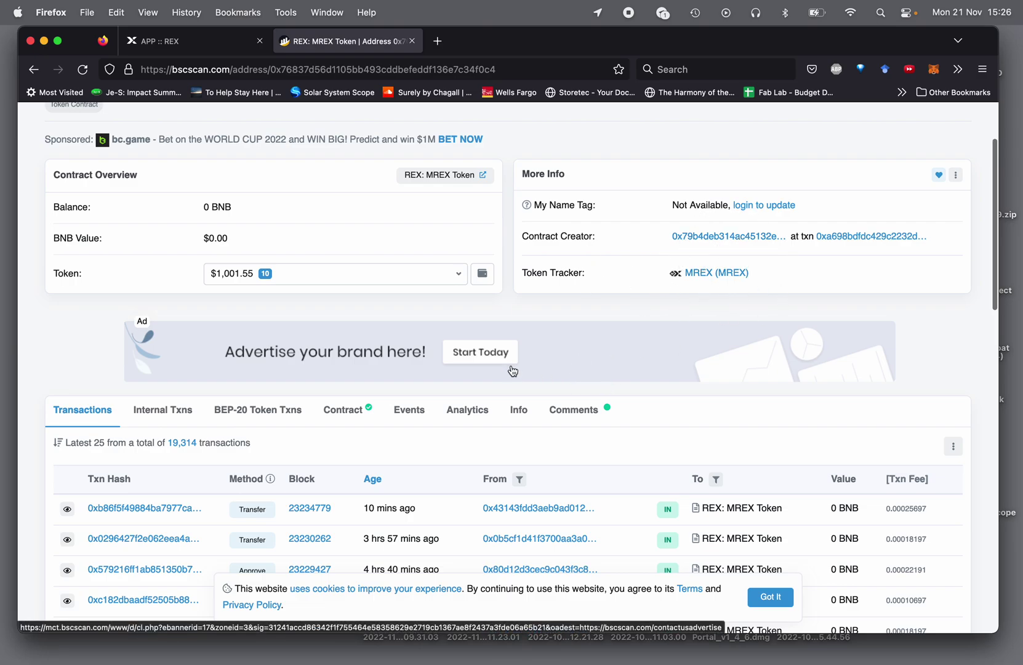
scroll(401, 293, "down", 2)
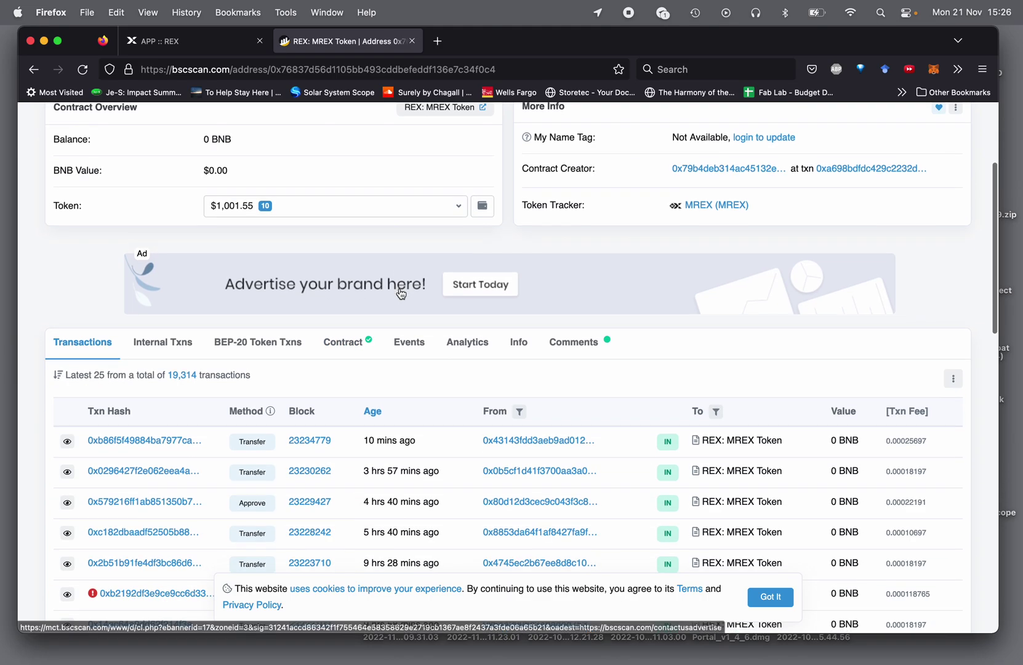
left_click(356, 346)
scroll(338, 409, "down", 2)
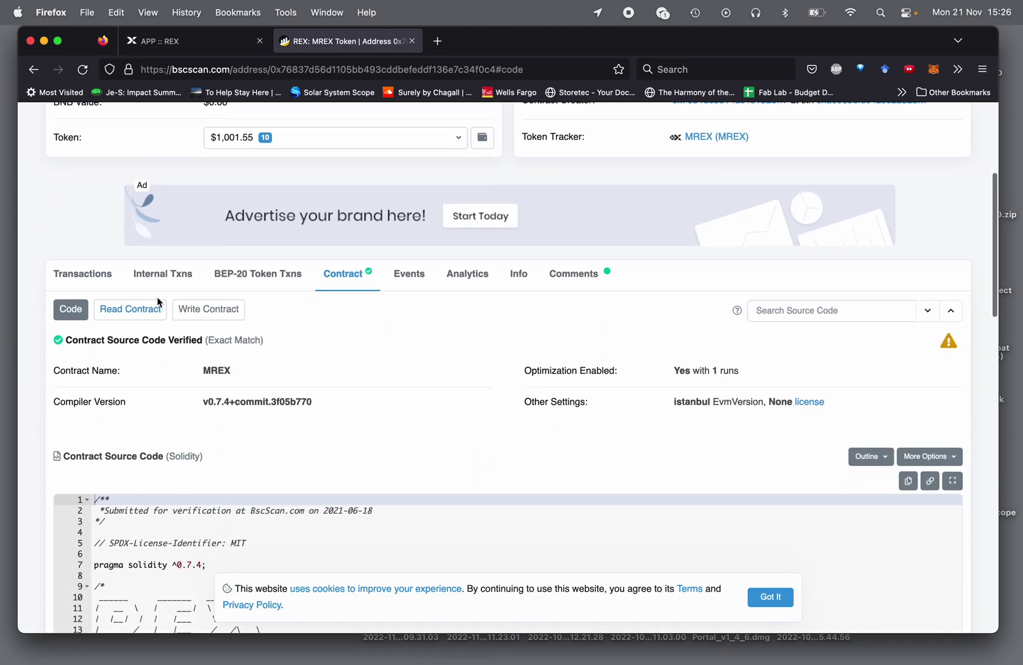
scroll(223, 490, "down", 10)
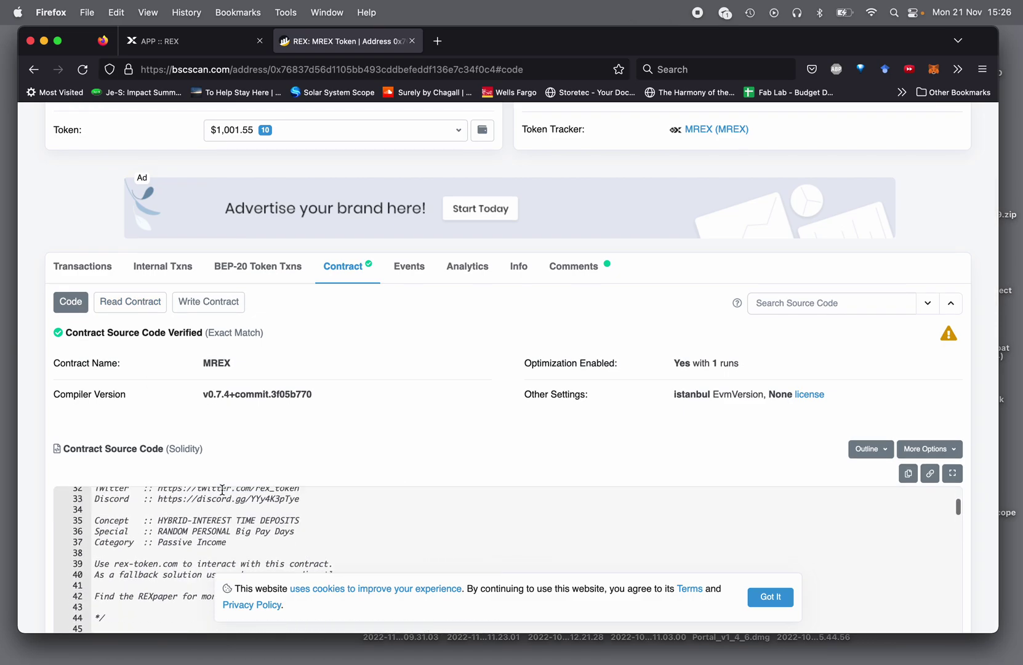
scroll(319, 339, "down", 5)
scroll(320, 341, "up", 5)
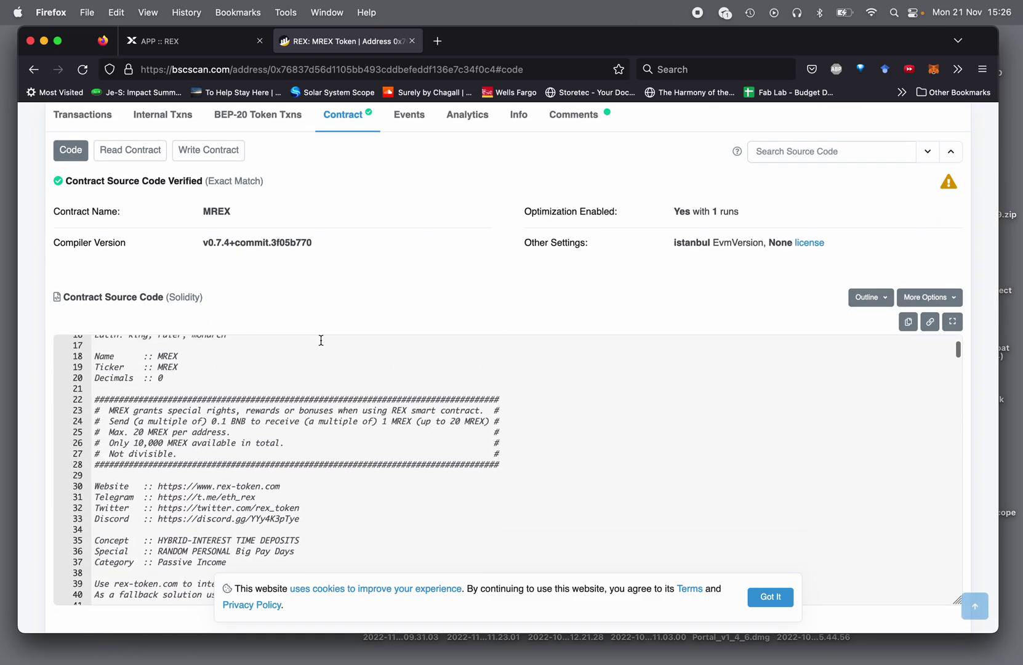
scroll(321, 340, "up", 4)
scroll(526, 283, "up", 3)
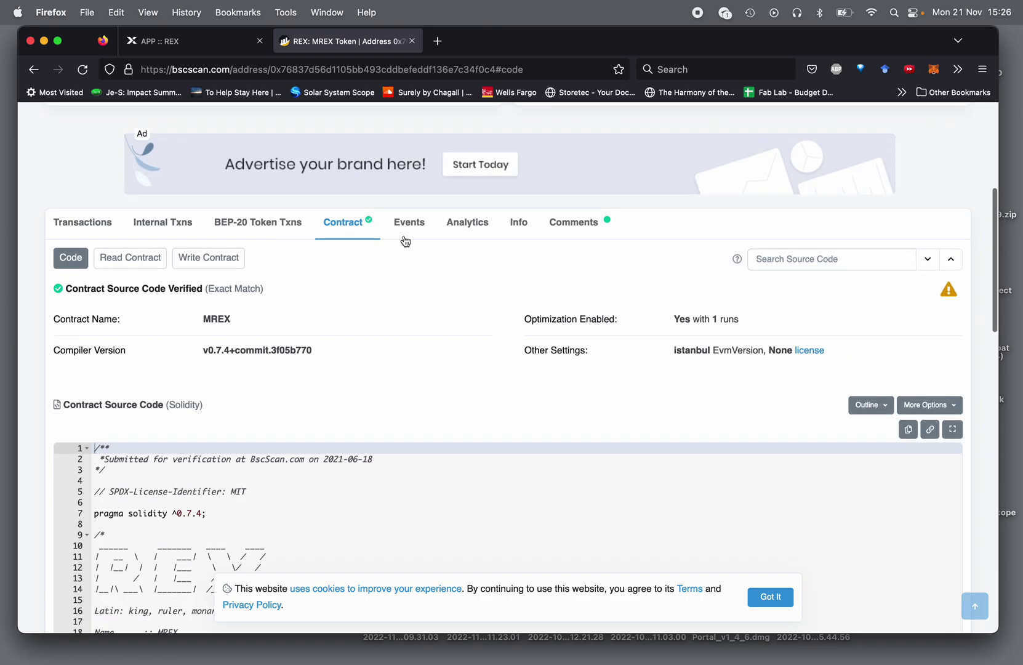
- Expand '7. transfer' on the Write Contract tab to reveal its recipient and amount fields
left_click(216, 266)
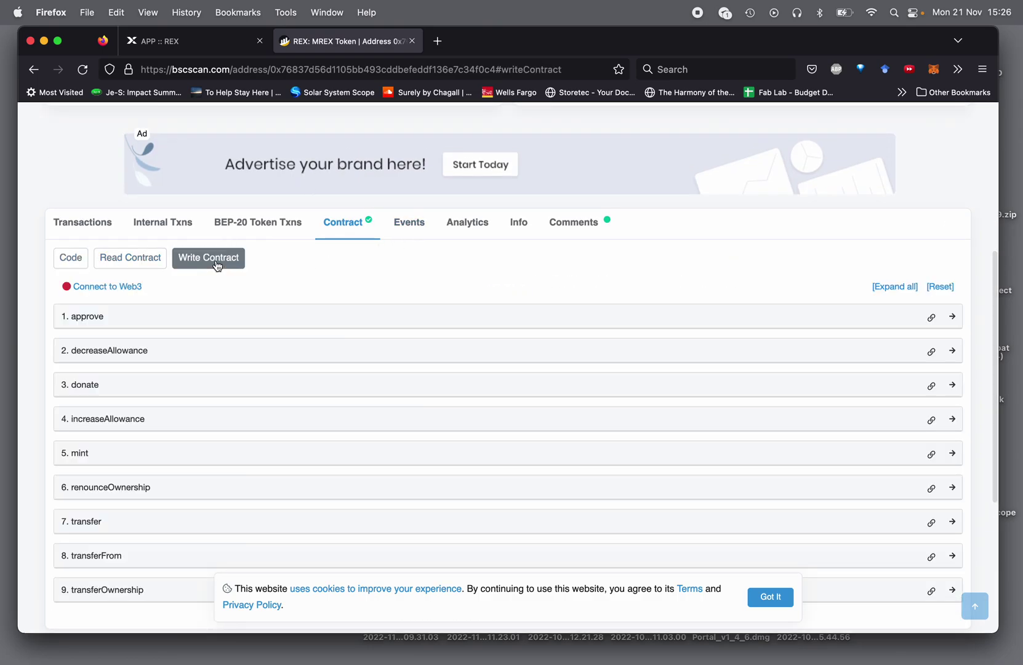
scroll(221, 334, "down", 2)
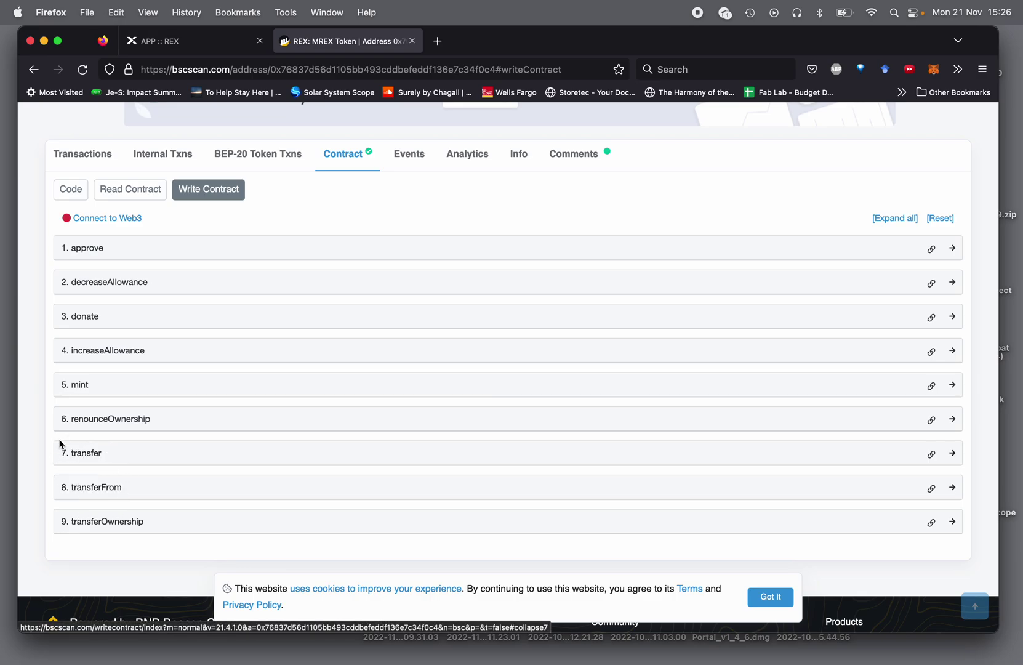
left_click(104, 454)
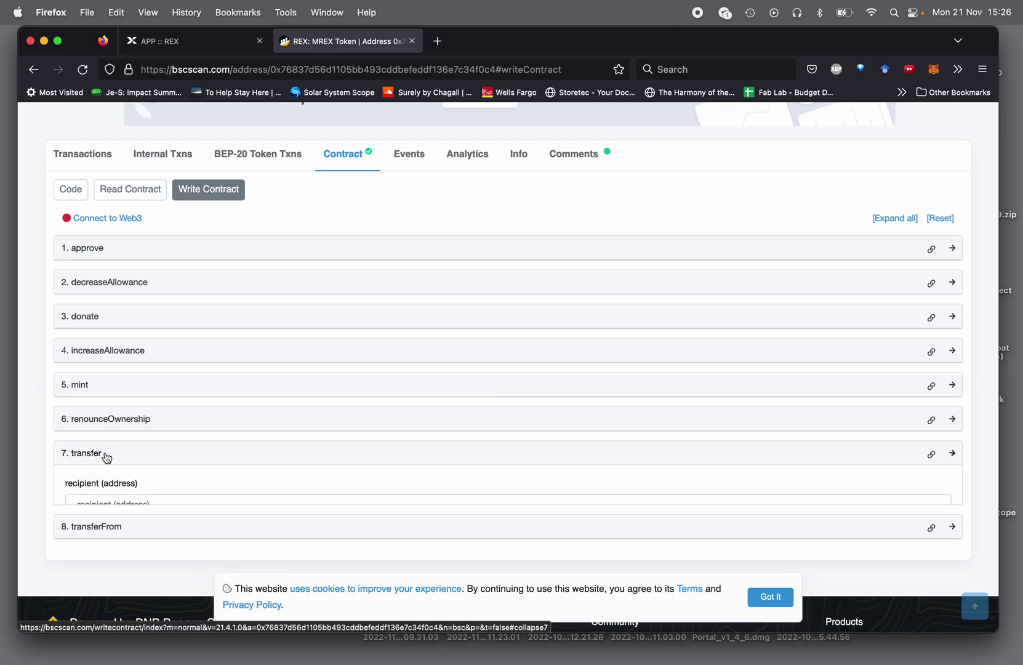
scroll(156, 470, "down", 2)
scroll(155, 469, "down", 1)
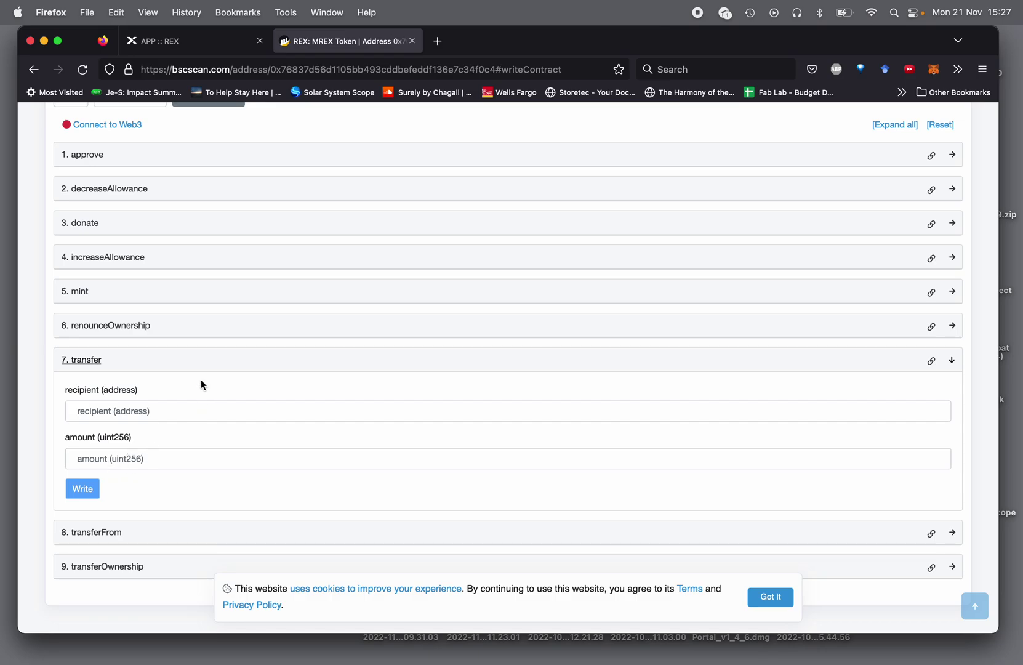
scroll(197, 375, "up", 3)
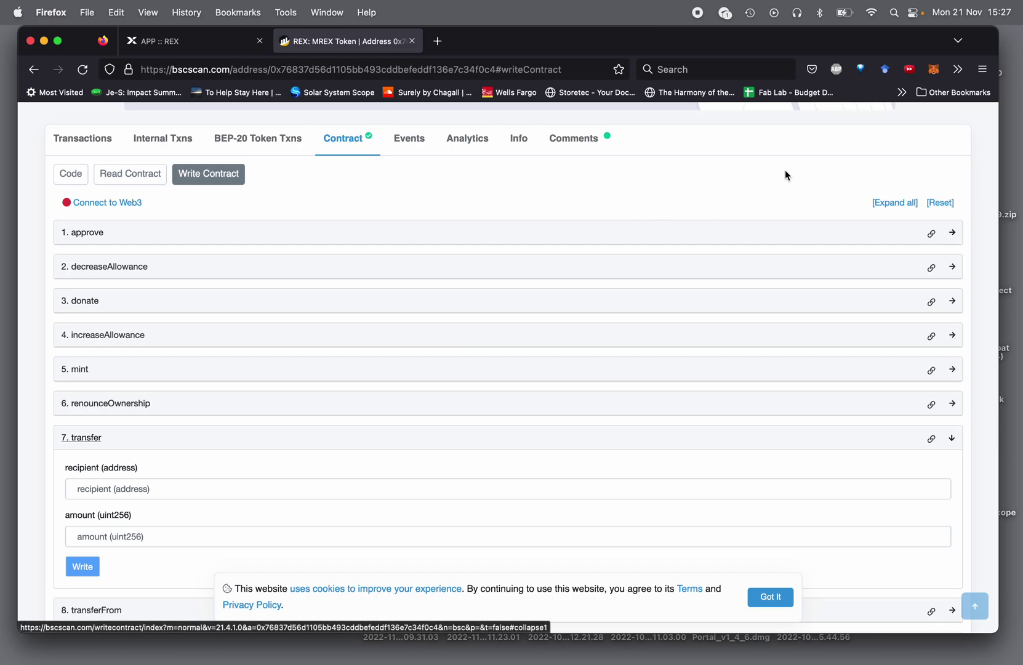
- Copy Account 2's address, reselect Account 1, and paste the address as the transfer recipient
left_click(933, 70)
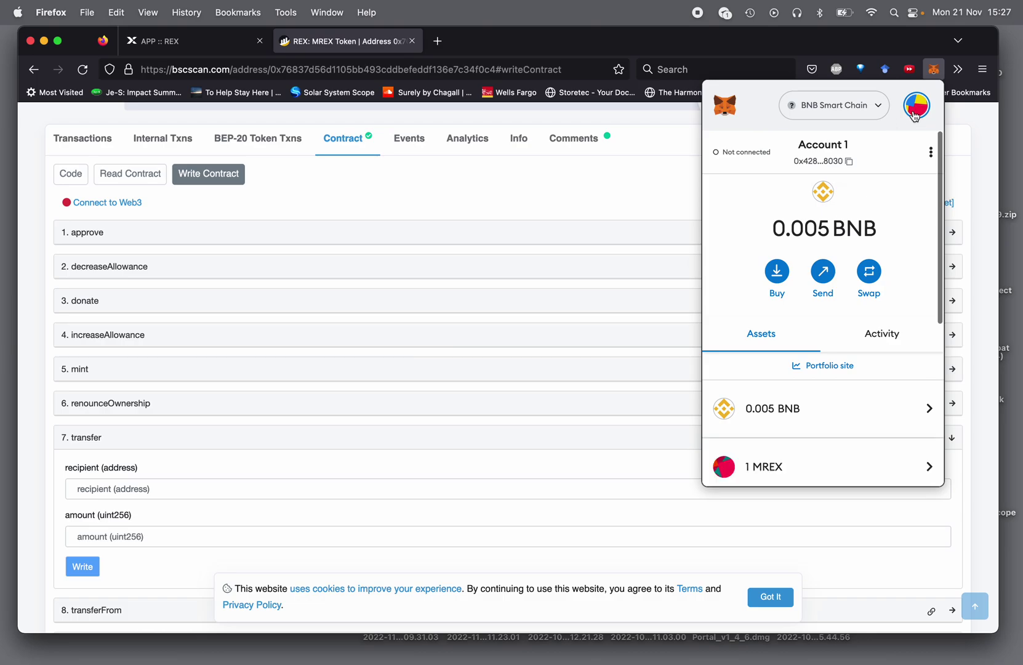
left_click(916, 105)
left_click(836, 205)
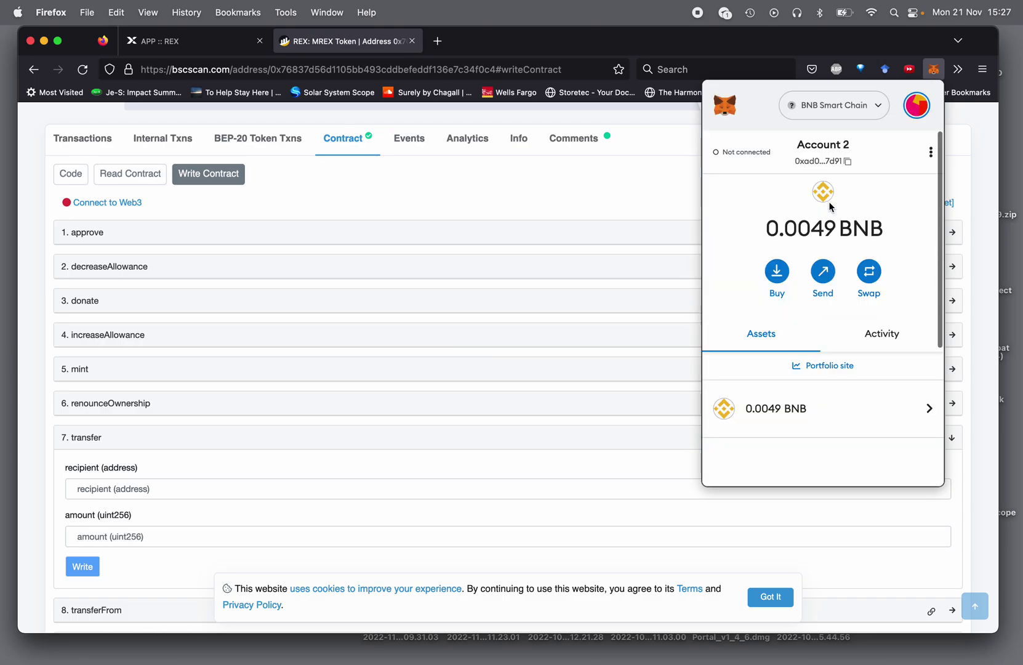
left_click(840, 159)
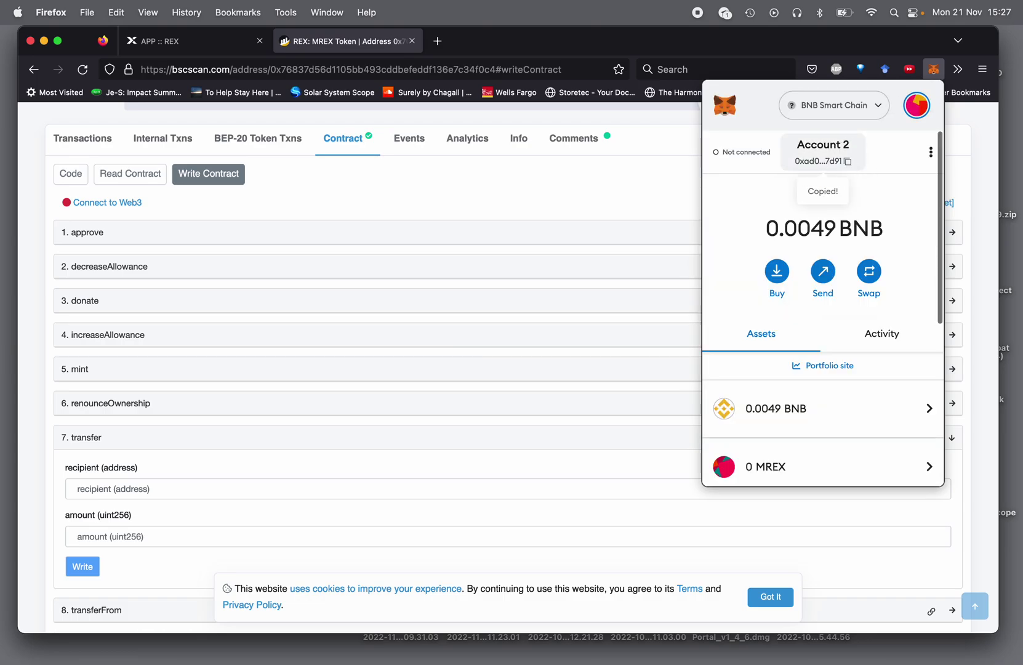
left_click(919, 115)
left_click(813, 167)
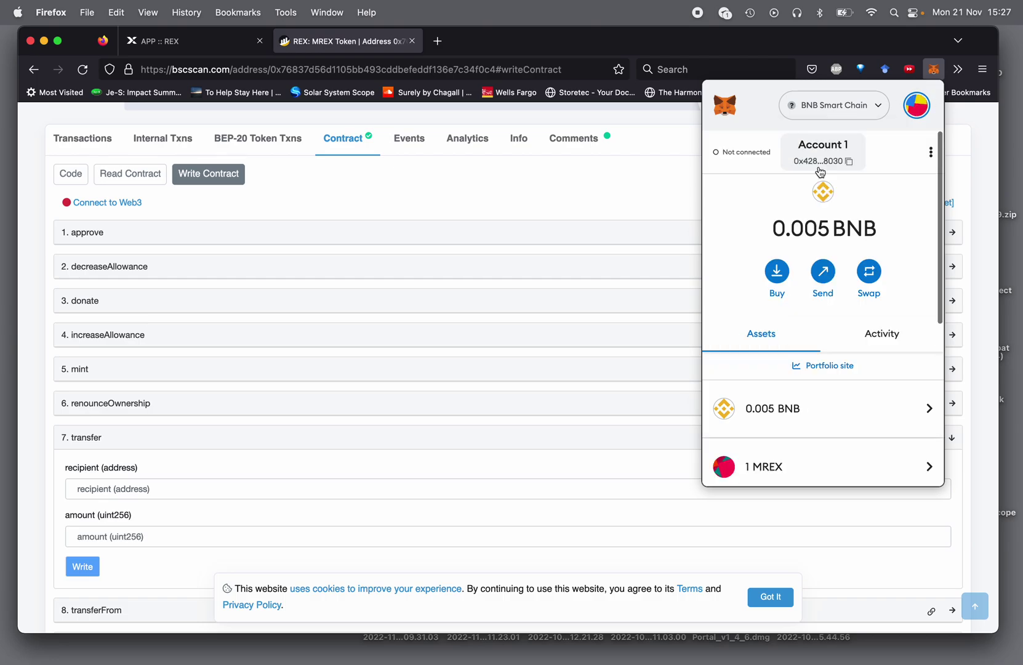
left_click(664, 166)
left_click(191, 488)
type("0xad09a94dD4129C877080bbD2A71bD47009fF7d91")
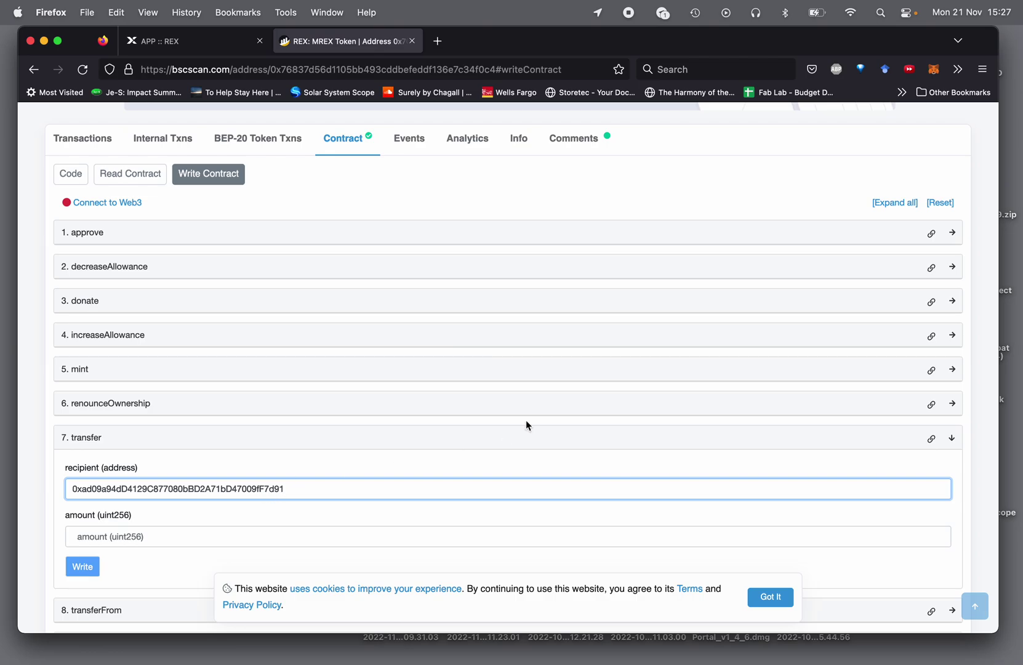
- Double-check the pasted recipient against Account 2's address, leaving Account 1 active
left_click(933, 69)
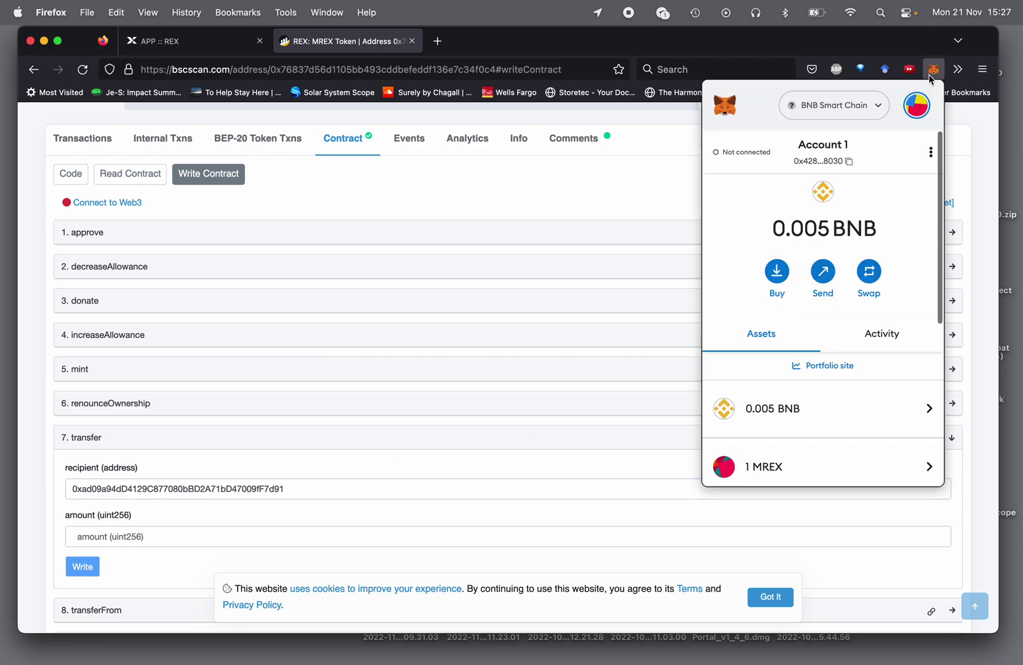
left_click(913, 115)
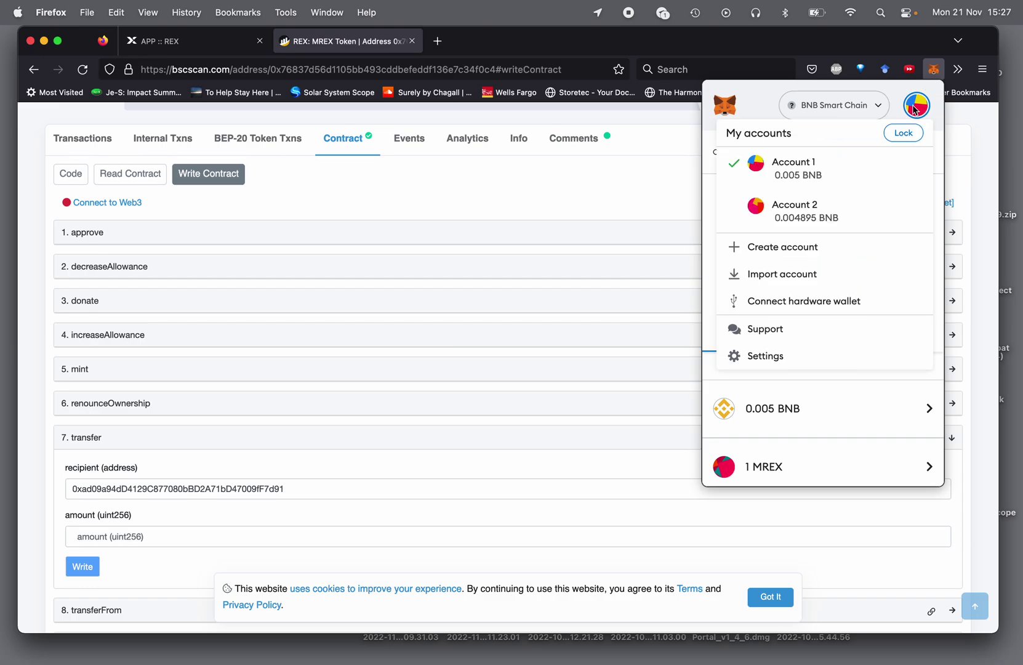
left_click(822, 231)
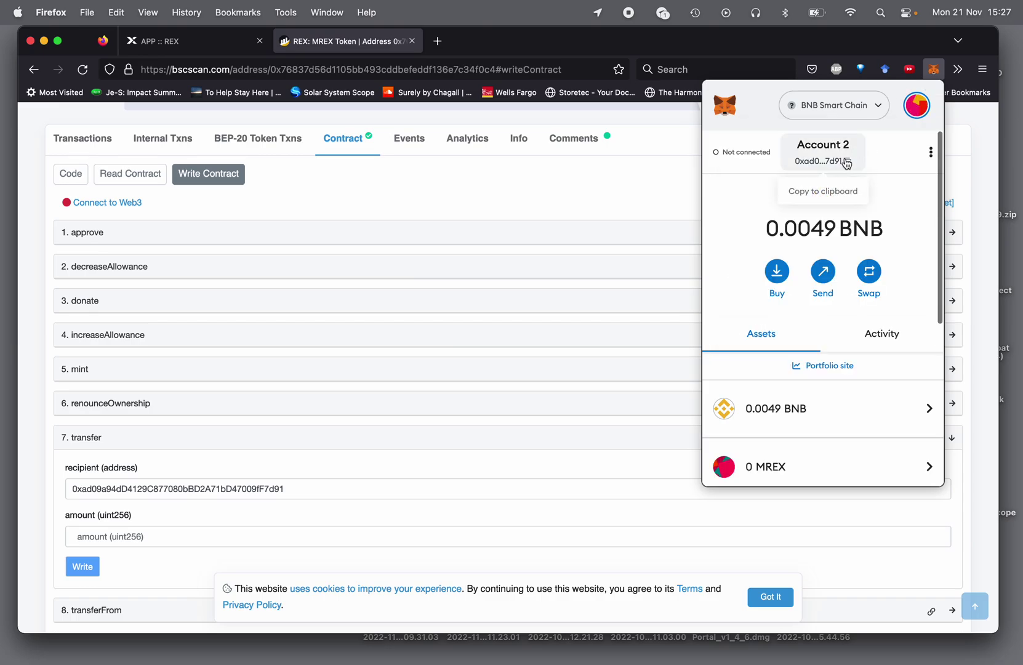
left_click(916, 105)
left_click(818, 266)
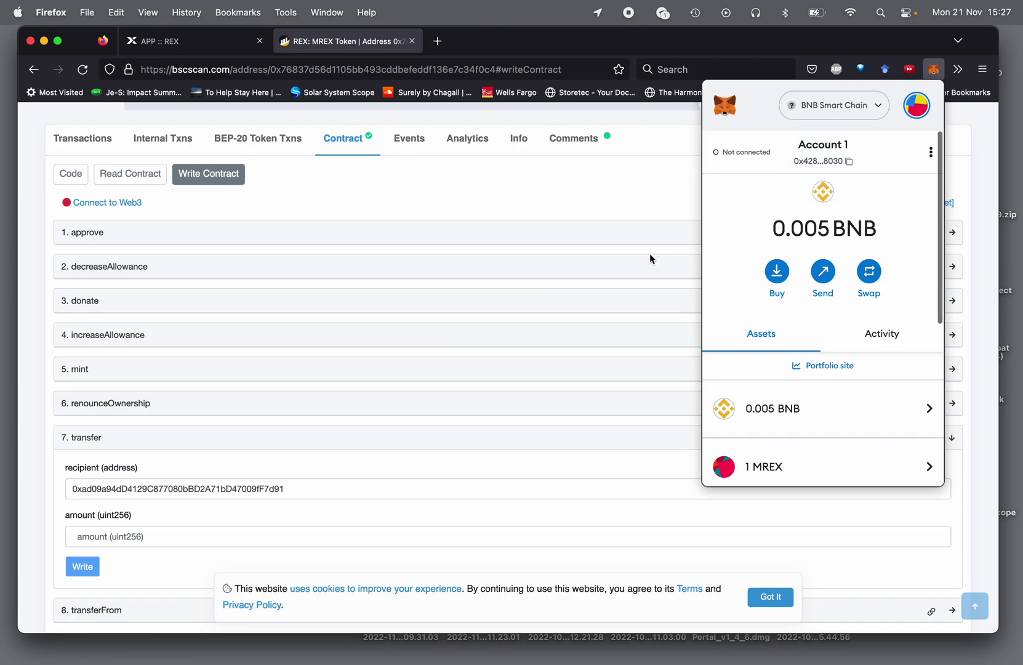
left_click(131, 203)
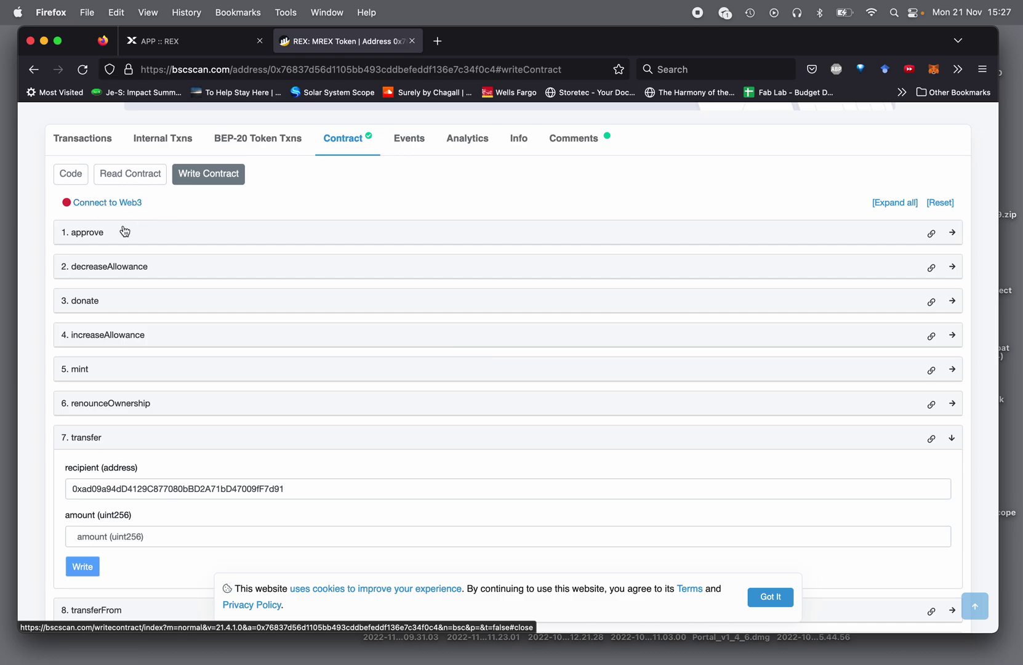
- Connect BscScan to MetaMask with both accounts and accept the beta-feature notice
scroll(311, 231, "up", 2)
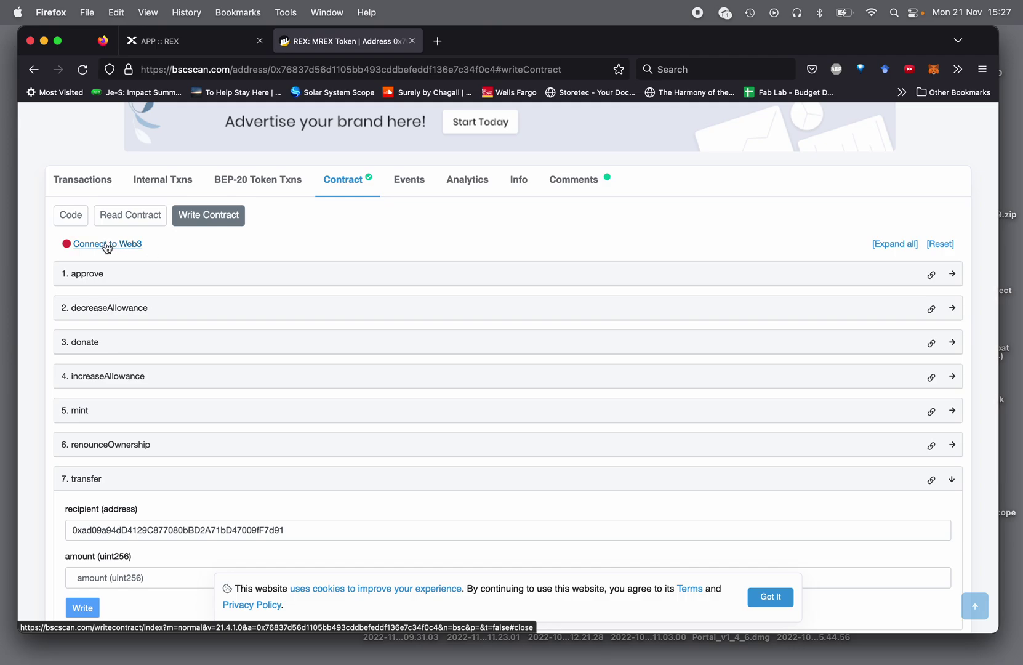
left_click(108, 245)
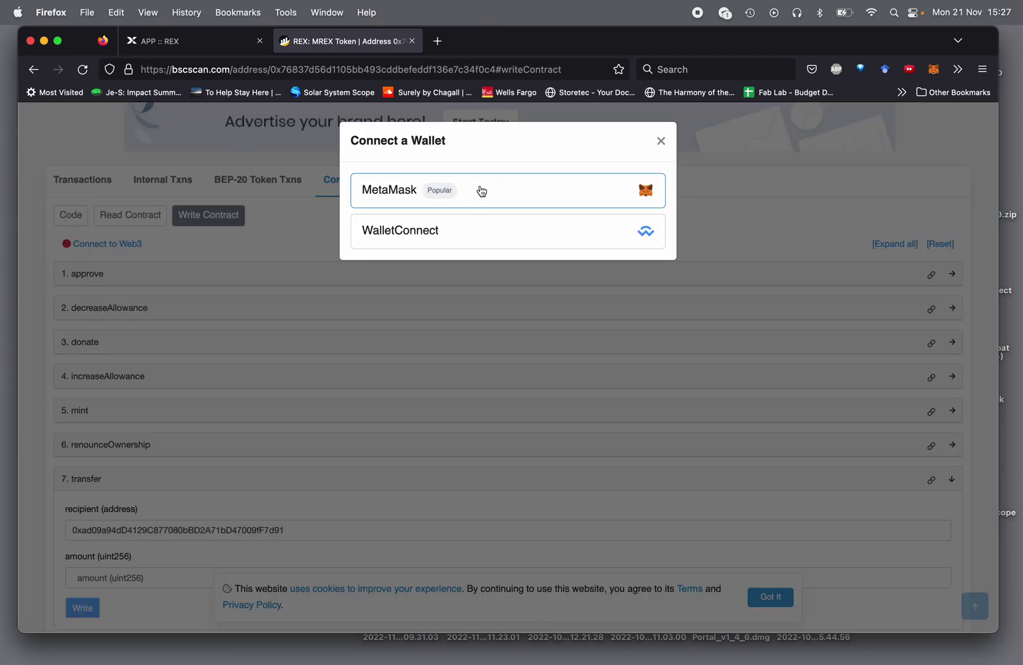
left_click(482, 191)
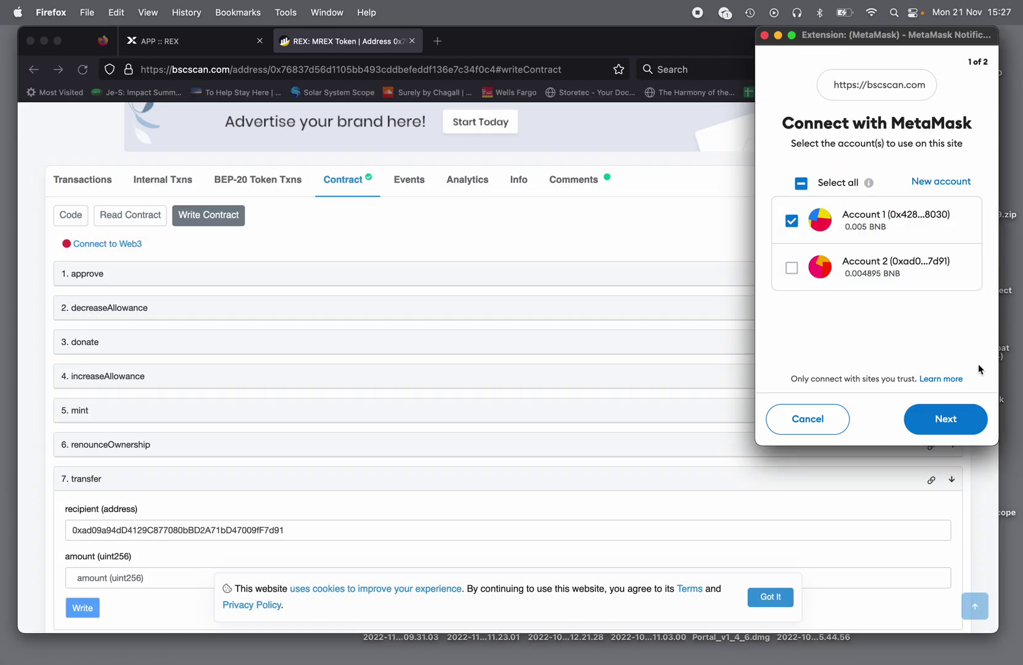
left_click(792, 268)
left_click(945, 420)
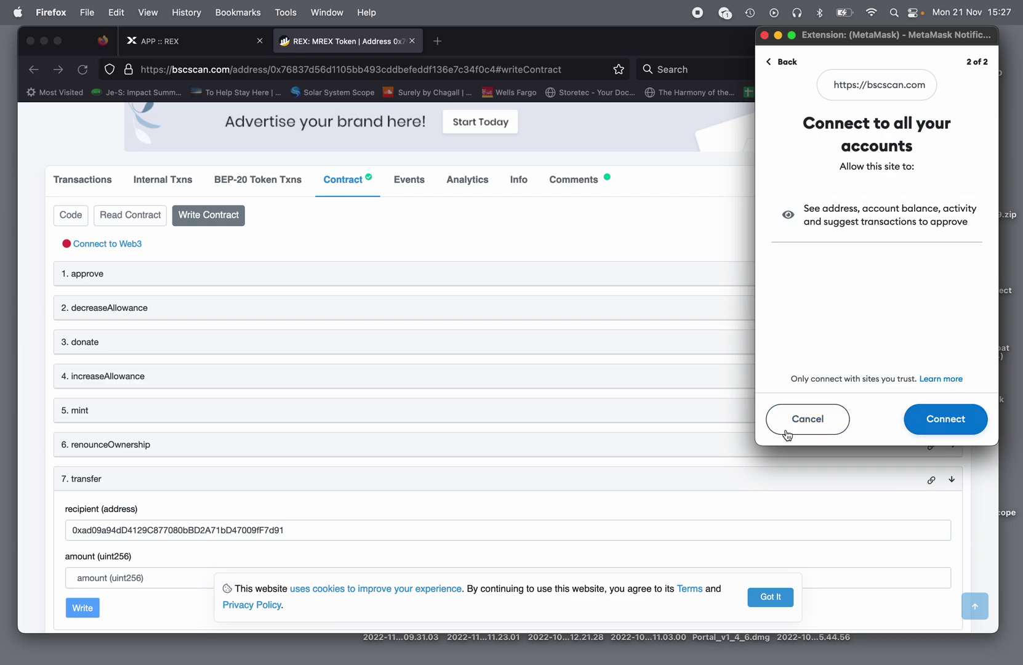
left_click(961, 429)
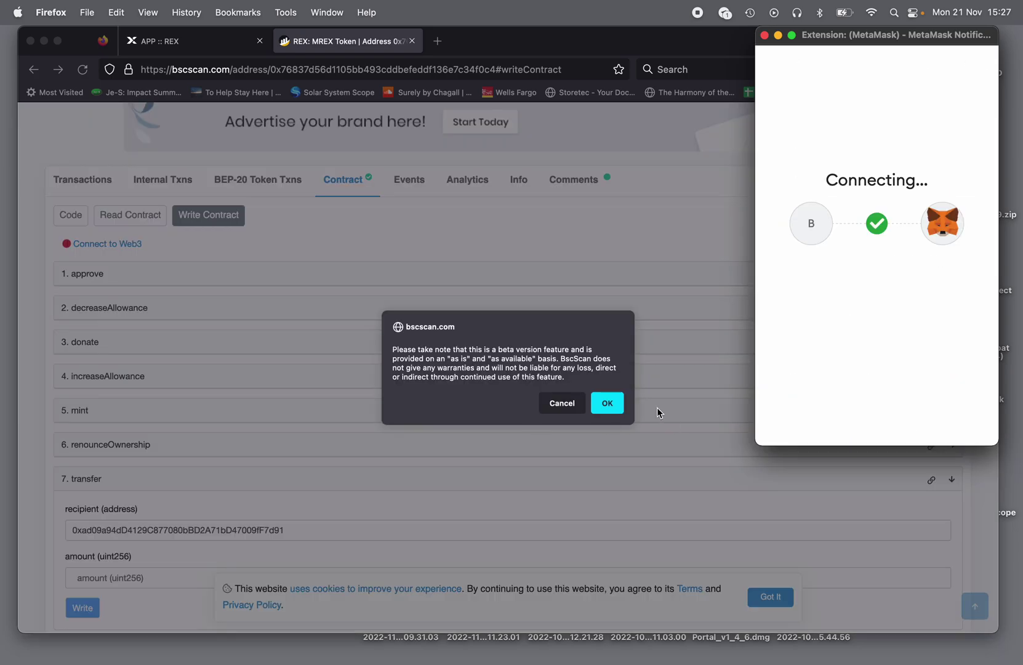
left_click(608, 403)
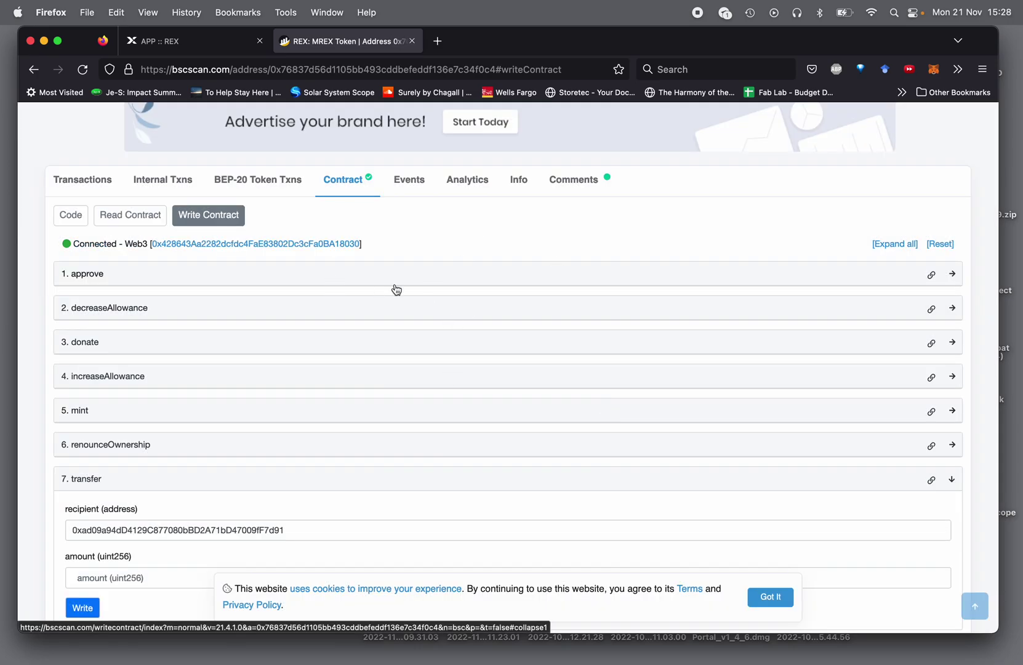
- Enter 1 in the transfer's amount (uint256) field
scroll(519, 412, "down", 2)
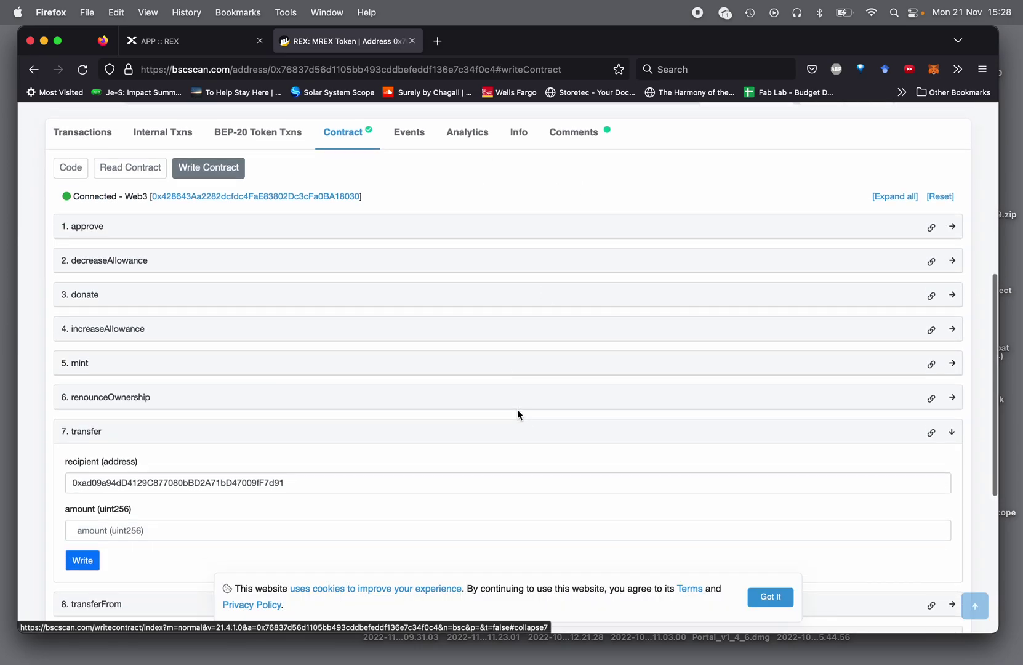
scroll(517, 411, "down", 2)
scroll(517, 411, "up", 3)
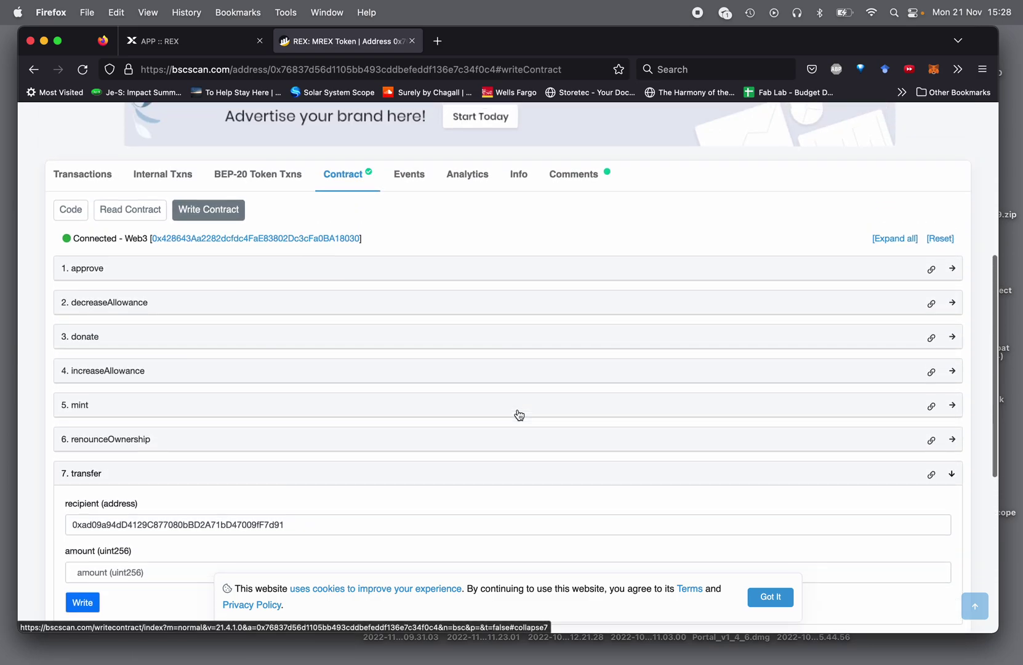
scroll(517, 411, "down", 4)
scroll(518, 412, "up", 14)
scroll(519, 413, "down", 8)
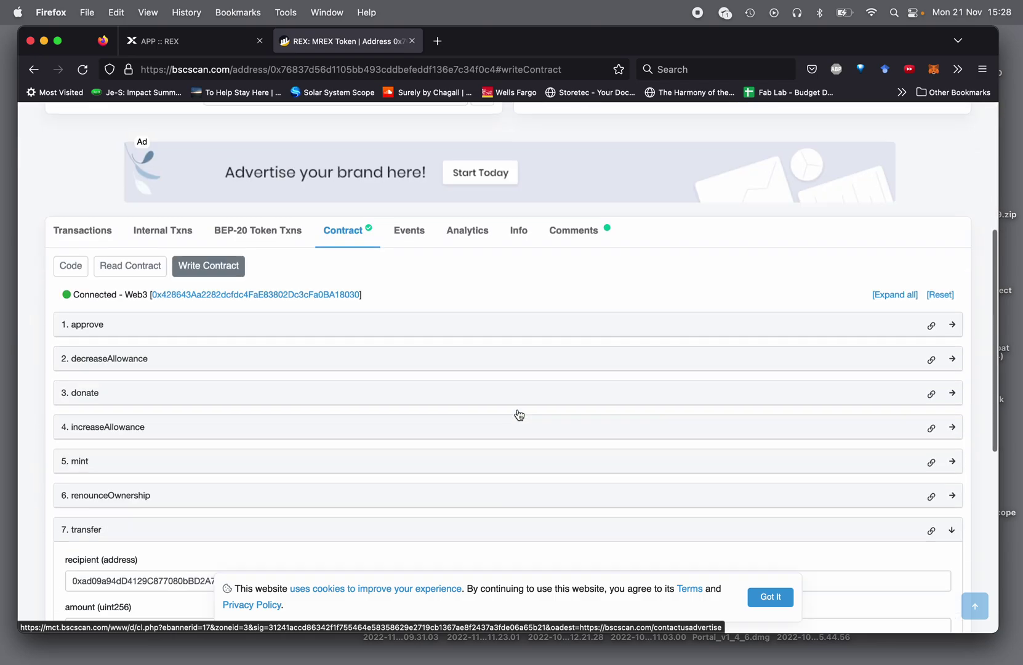
scroll(519, 414, "down", 3)
left_click(187, 468)
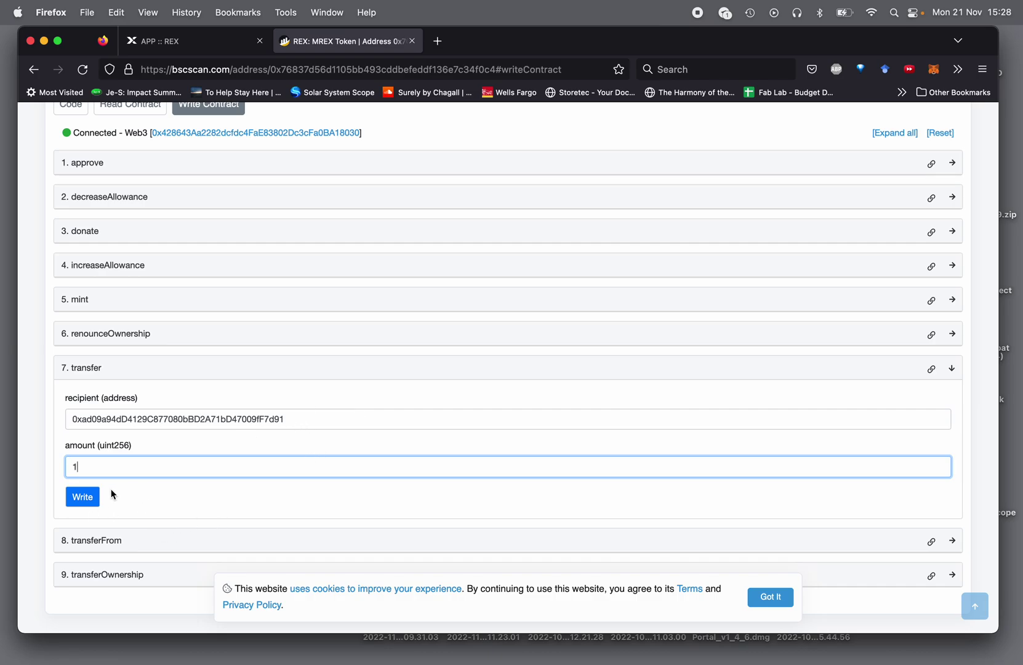
- Submit the 1 MREX transfer with Write and confirm it in MetaMask
left_click(85, 504)
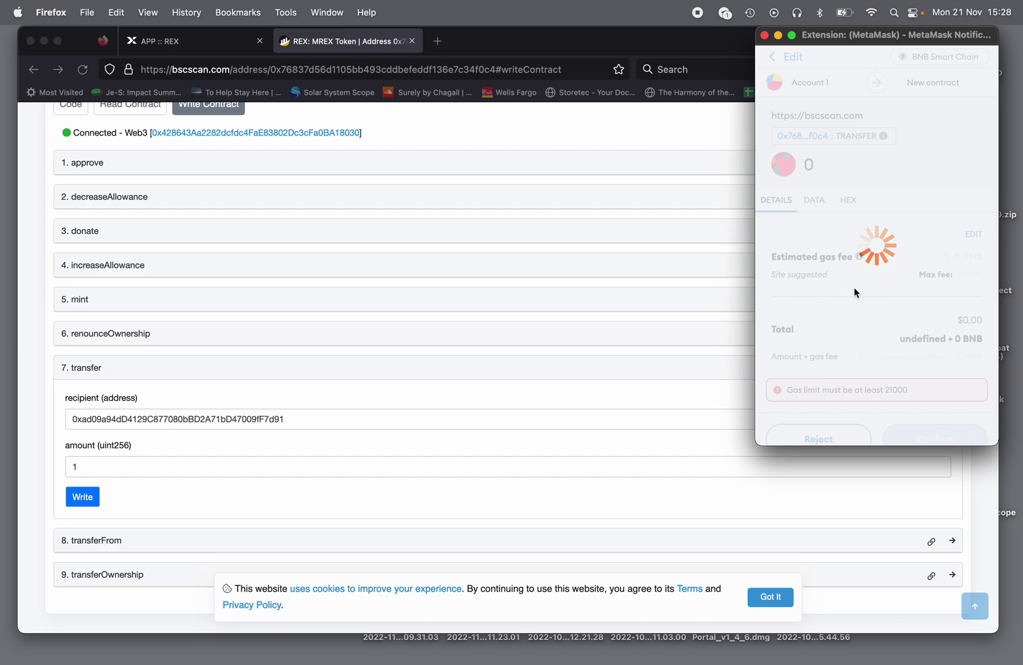
scroll(912, 368, "down", 1)
left_click(921, 409)
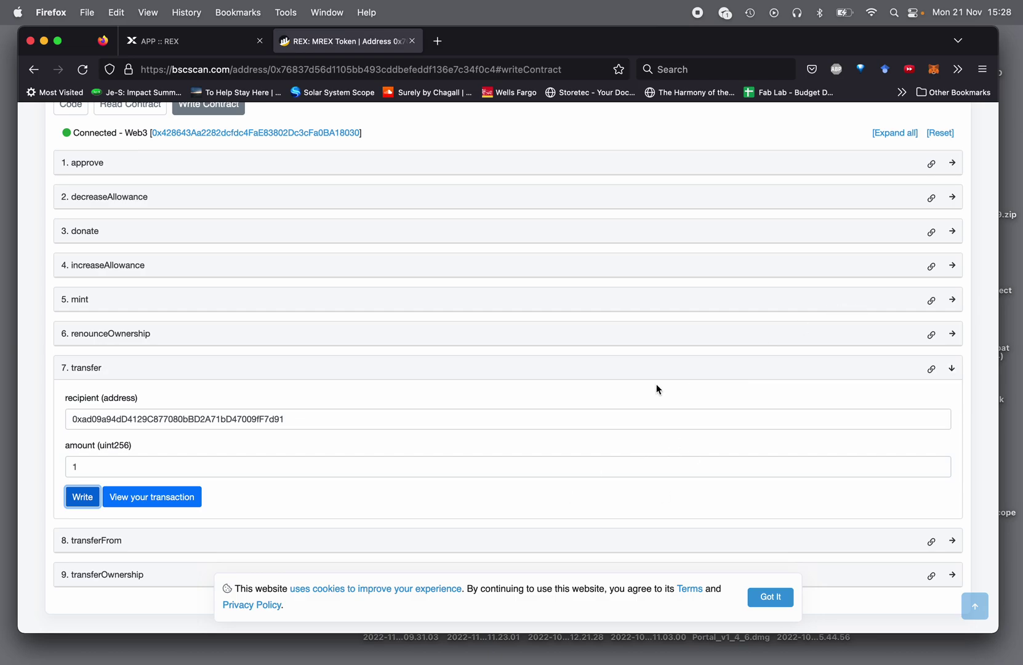
scroll(572, 371, "up", 10)
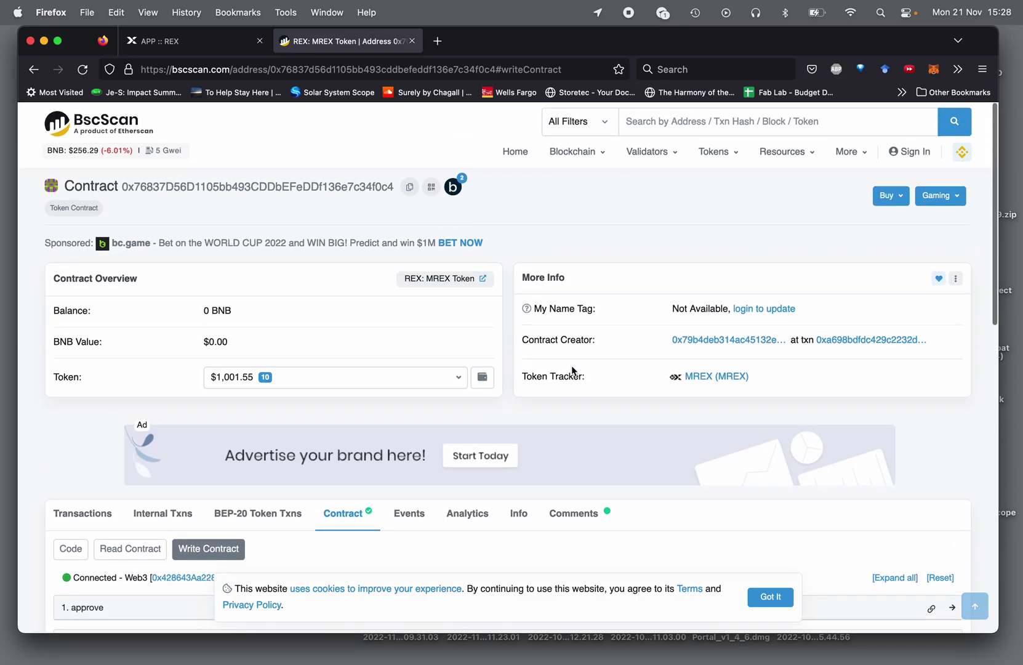
- Review Account 1's activity and assets in MetaMask, then switch to Account 2 to see 1 MREX
left_click(933, 70)
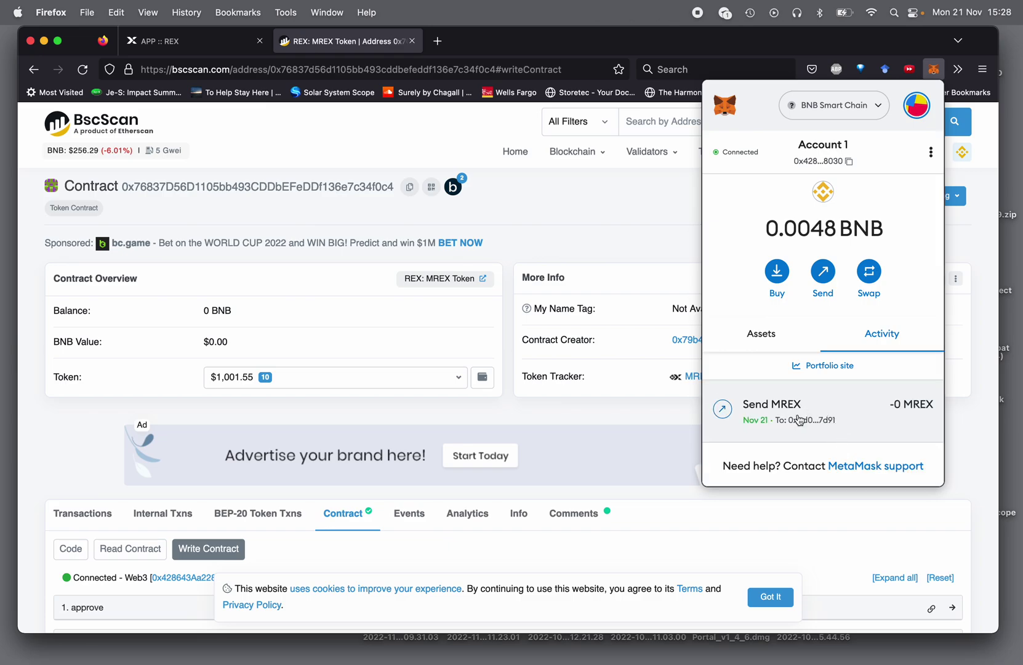
left_click(777, 332)
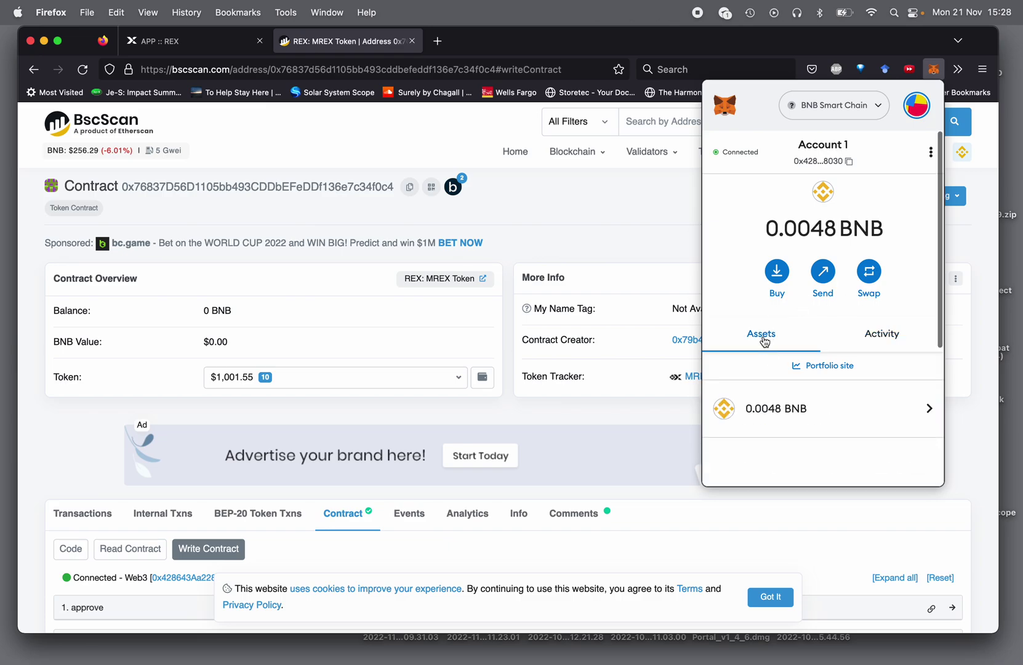
scroll(787, 355, "down", 3)
scroll(786, 355, "down", 4)
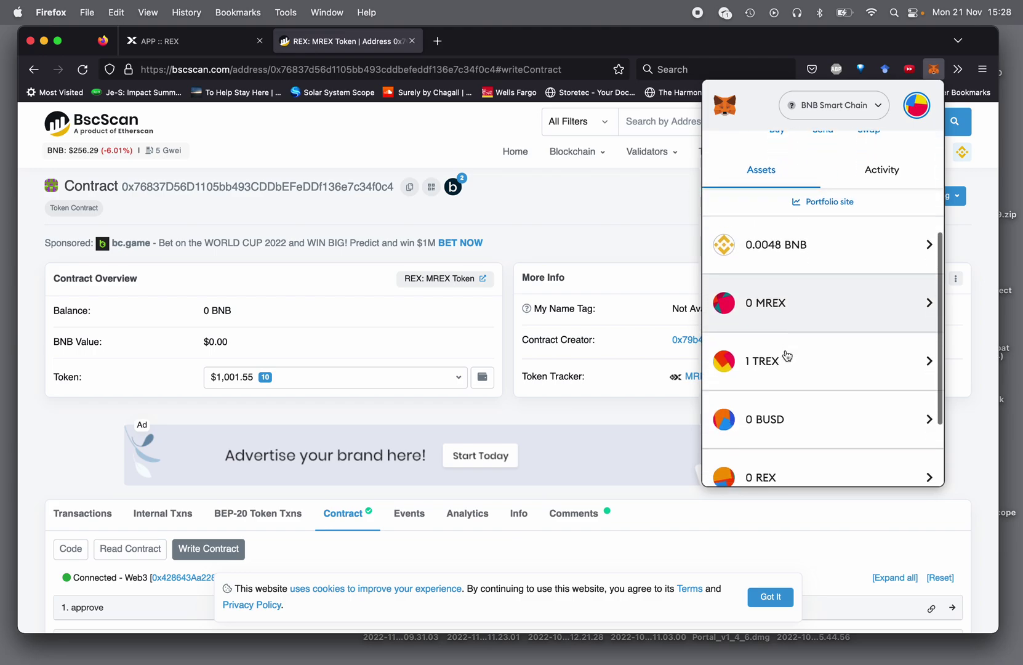
left_click(916, 105)
left_click(844, 202)
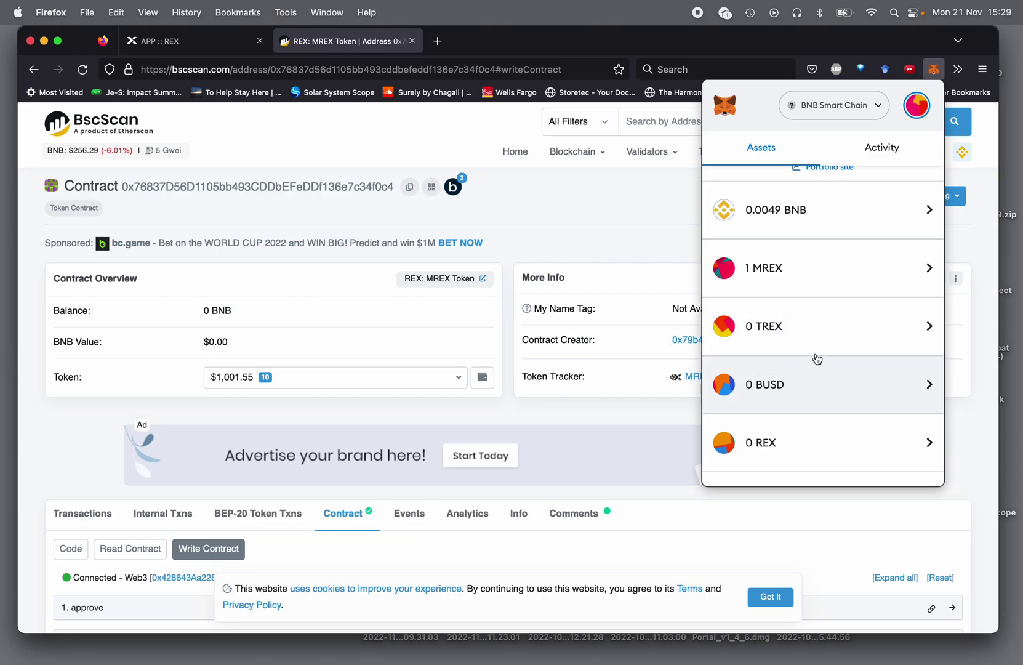
- Copy the TREX contract address from its MetaMask token details, then close the wallet
left_click(769, 332)
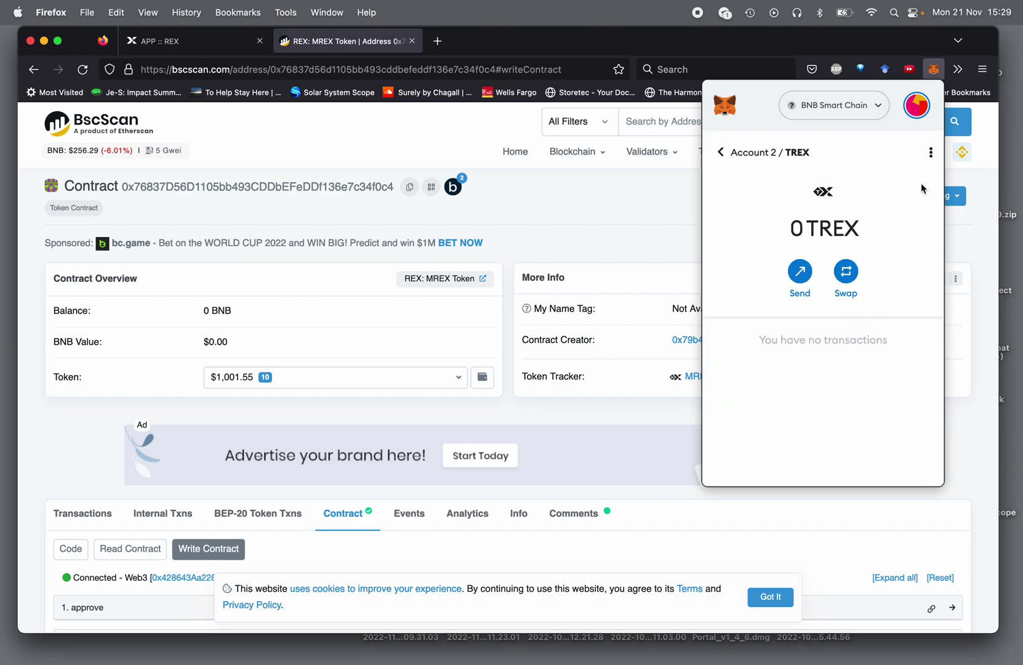
left_click(930, 159)
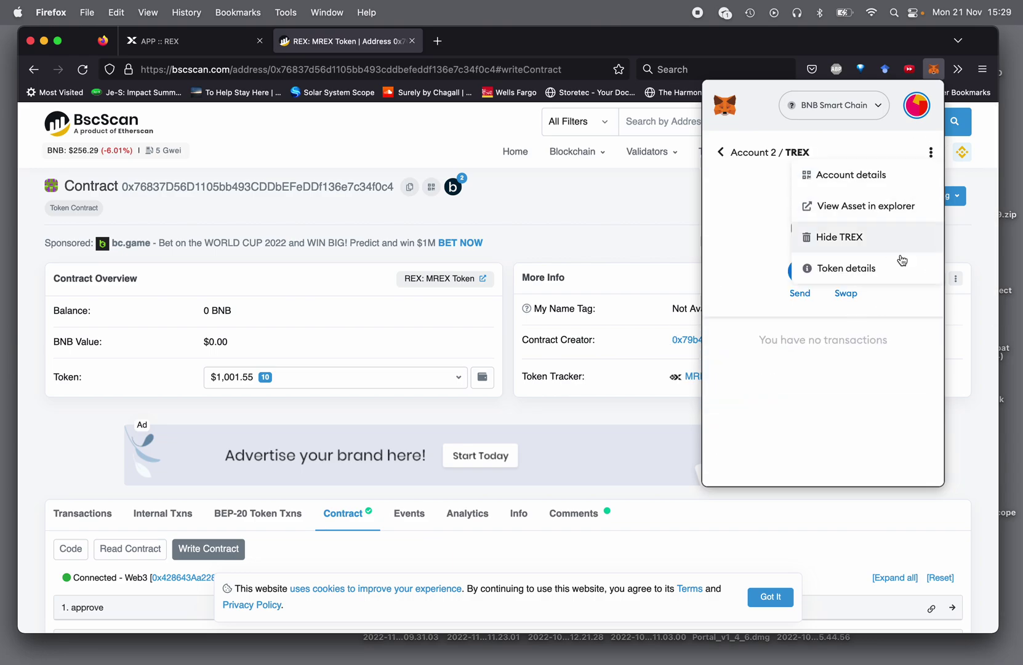
left_click(846, 268)
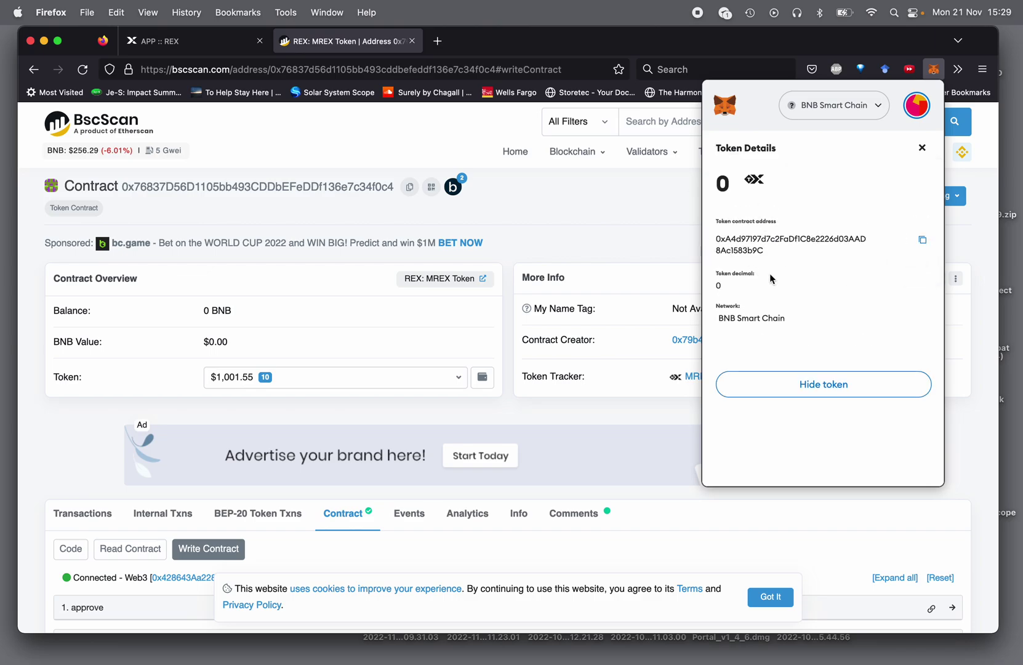
left_click(923, 148)
left_click(721, 160)
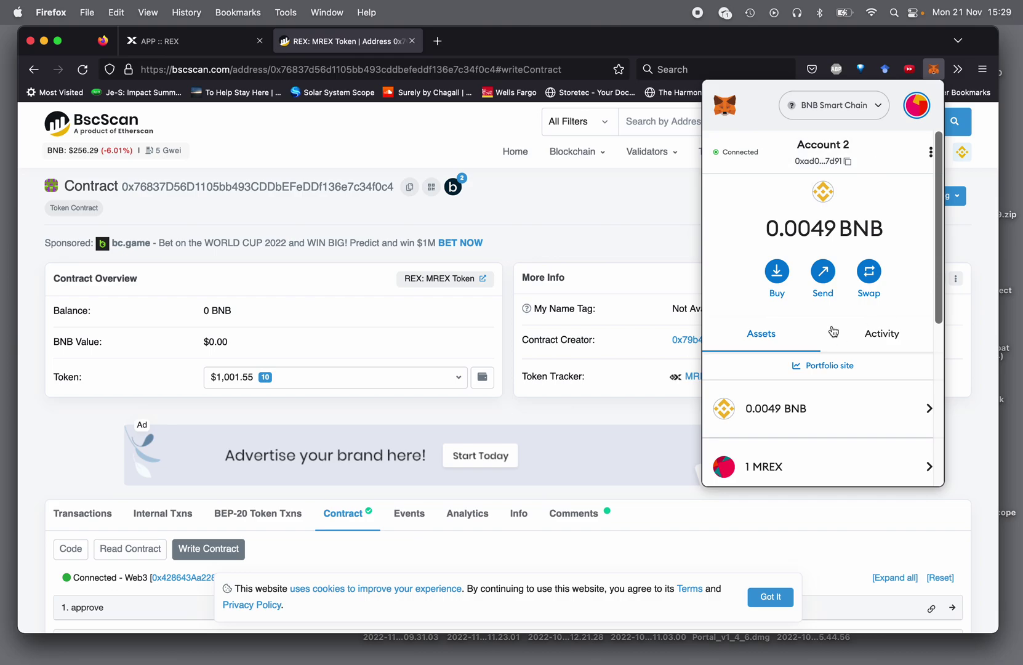
left_click(611, 206)
left_click(670, 117)
- Look up the TREX contract on BscScan and expand the transfer write function
key("super+v")
key("Return")
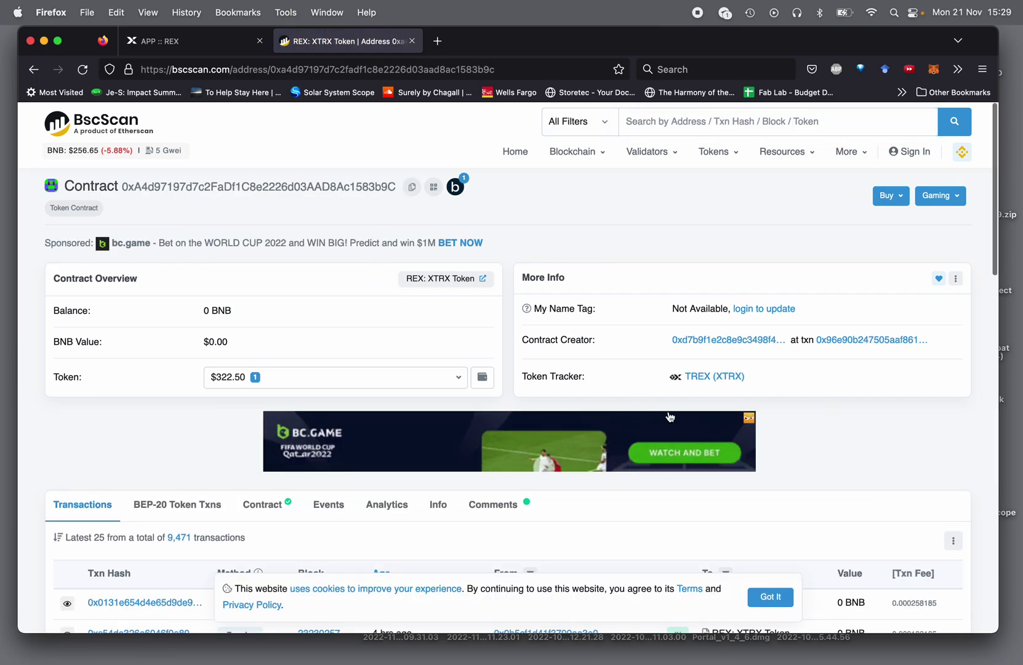
scroll(833, 422, "down", 3)
scroll(431, 259, "down", 2)
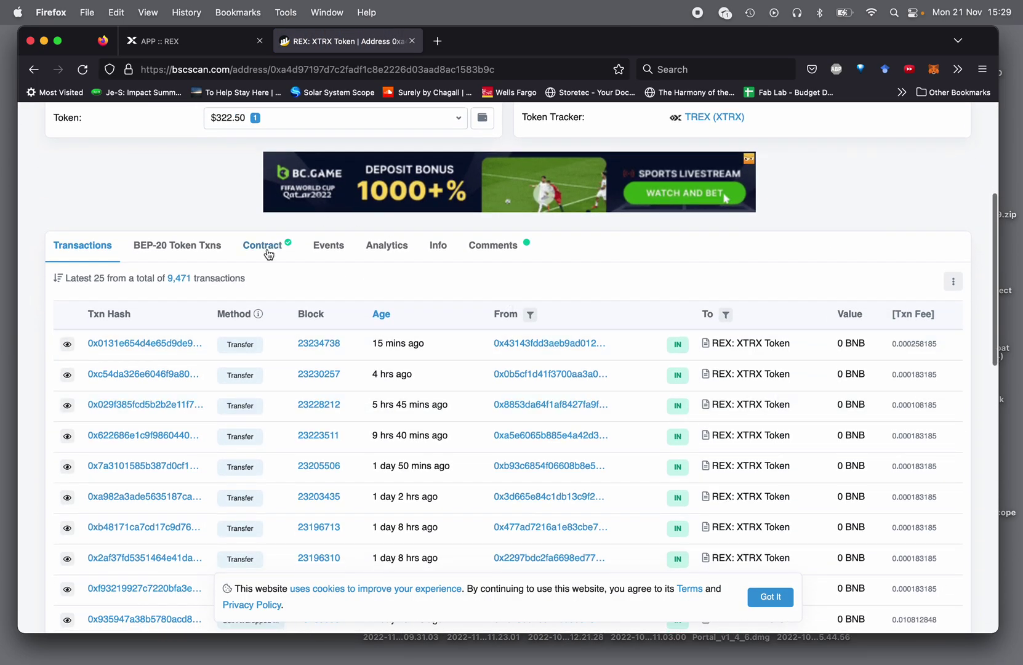
left_click(266, 247)
left_click(199, 287)
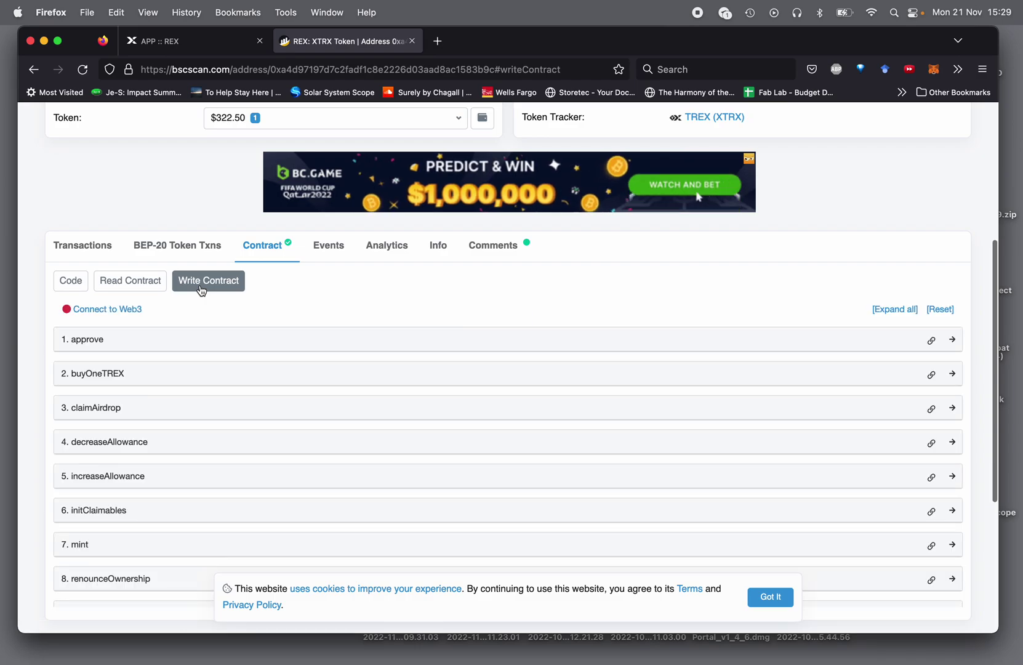
scroll(162, 559, "down", 5)
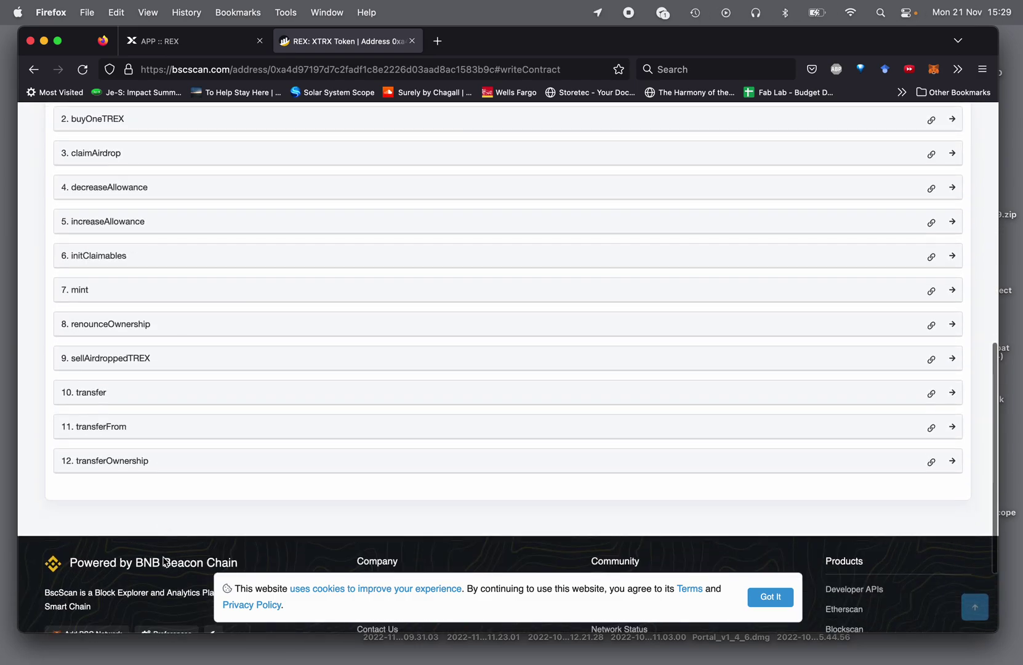
left_click(108, 385)
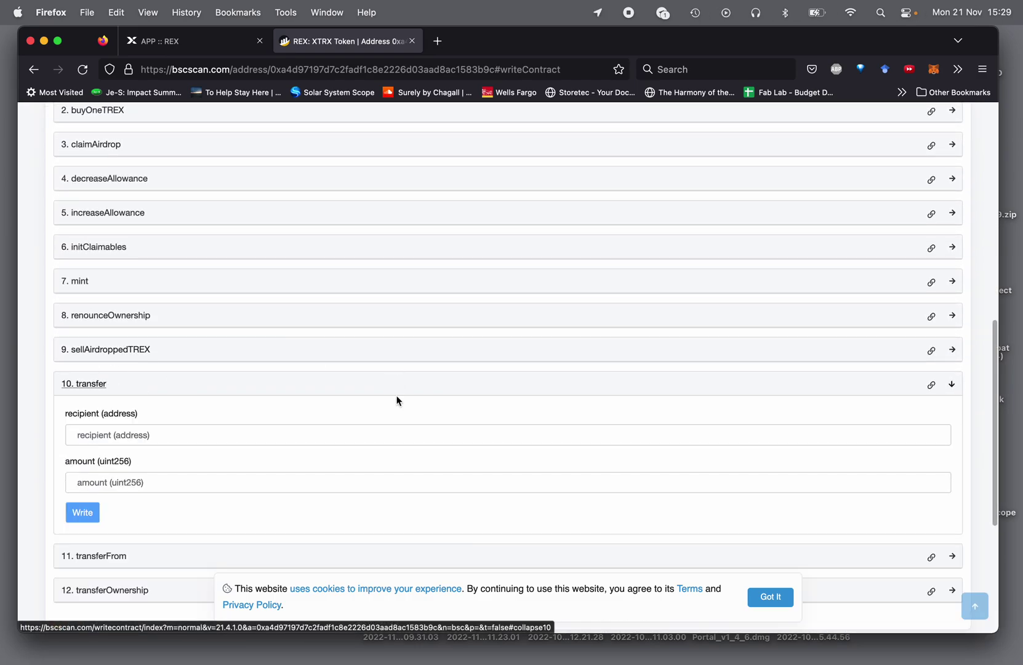
scroll(386, 244, "up", 1)
scroll(386, 244, "up", 2)
scroll(370, 240, "down", 1)
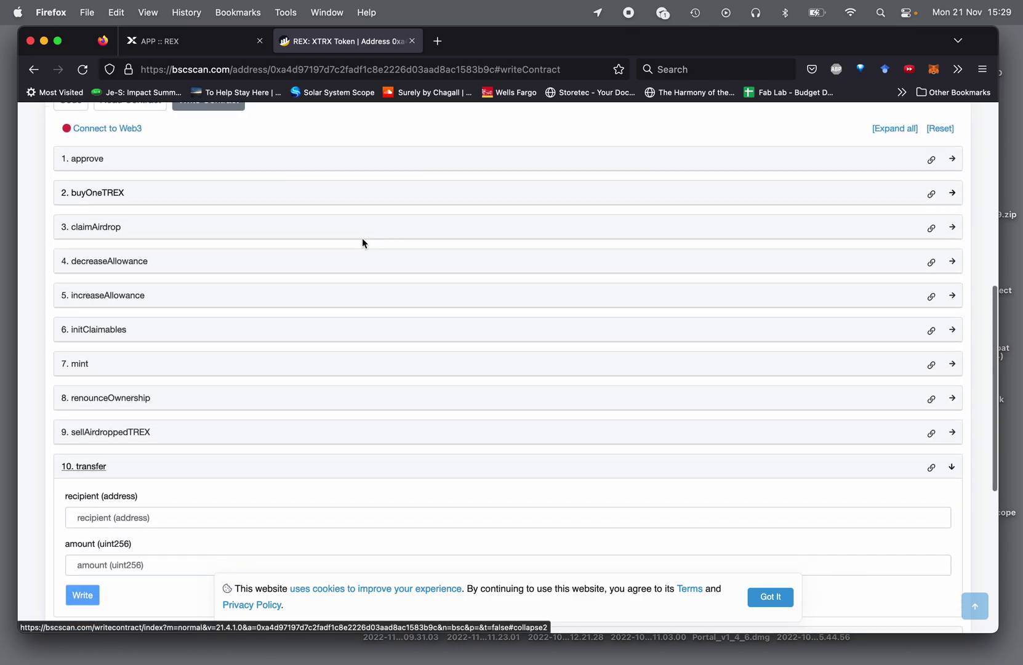
scroll(377, 342, "down", 3)
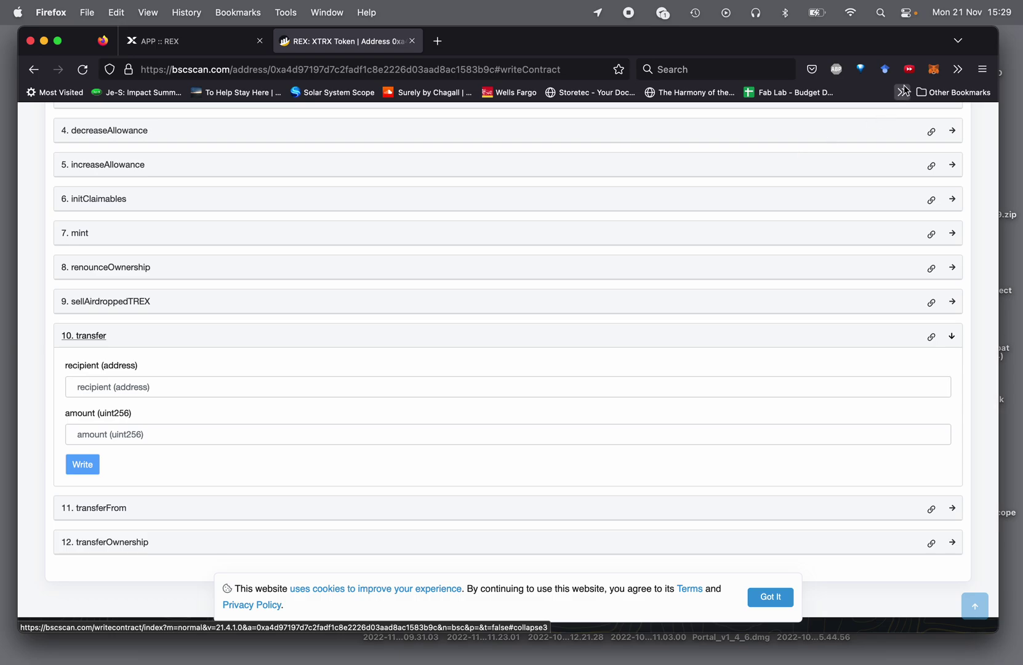
- In MetaMask, copy Account 2's address and switch the wallet to Account 1
left_click(933, 70)
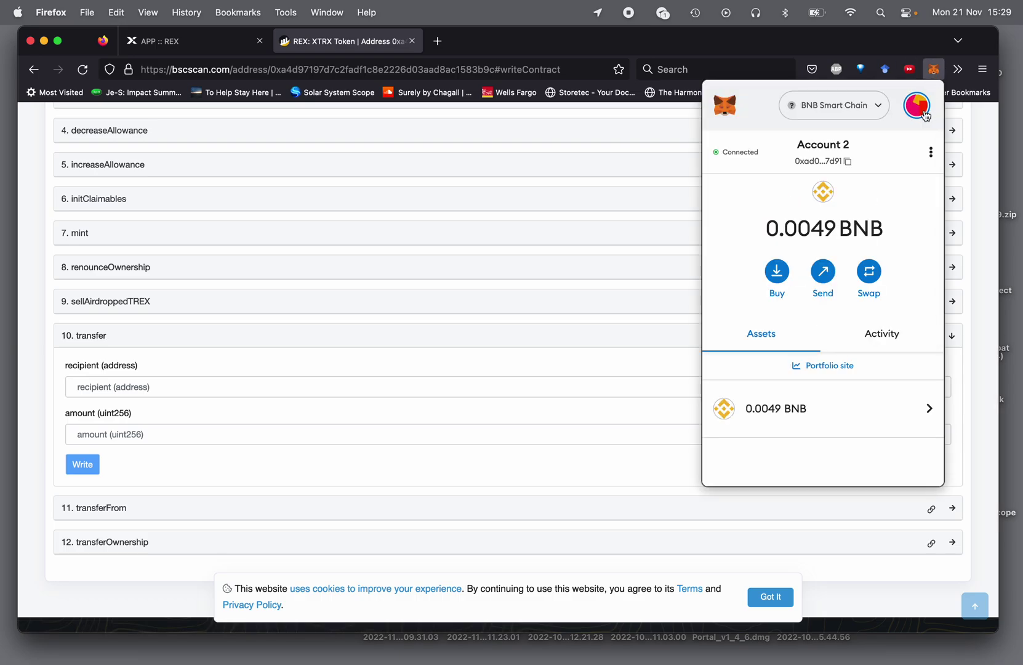
left_click(848, 162)
left_click(916, 106)
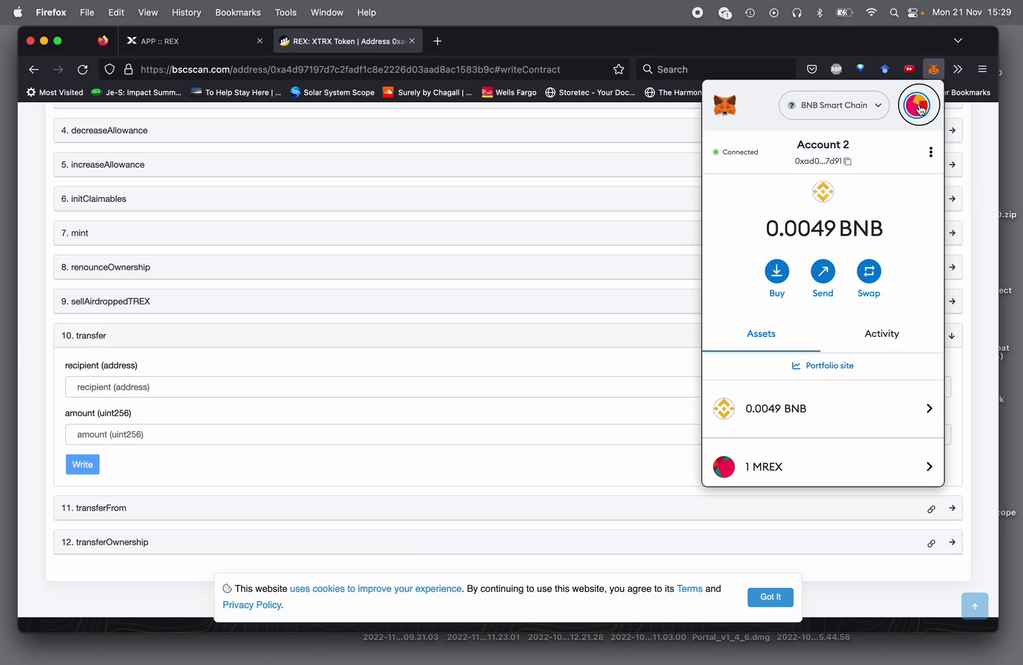
left_click(856, 170)
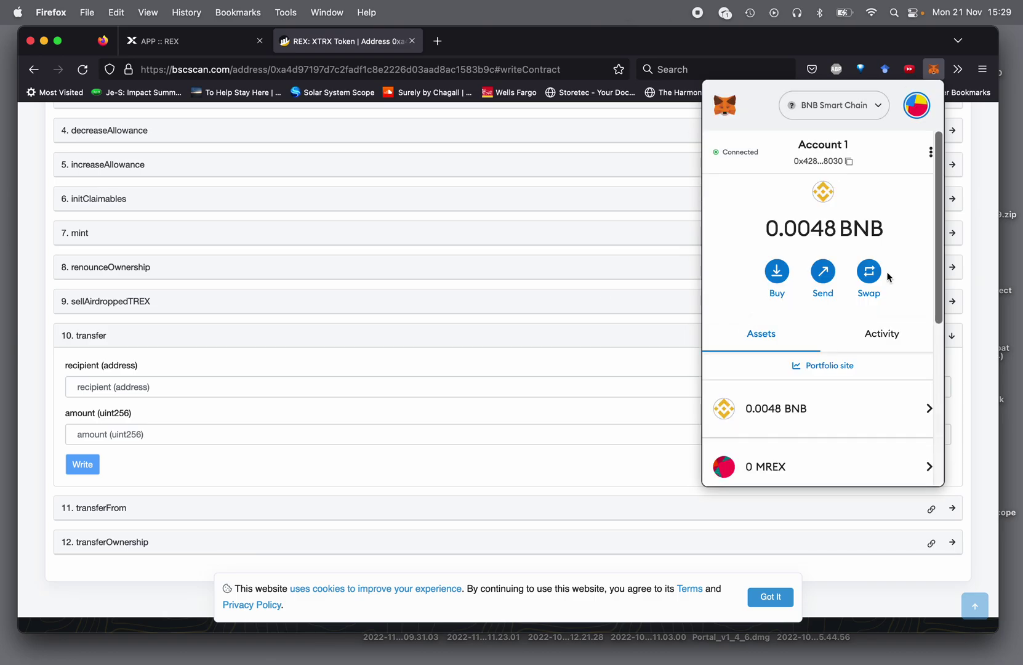
left_click(220, 454)
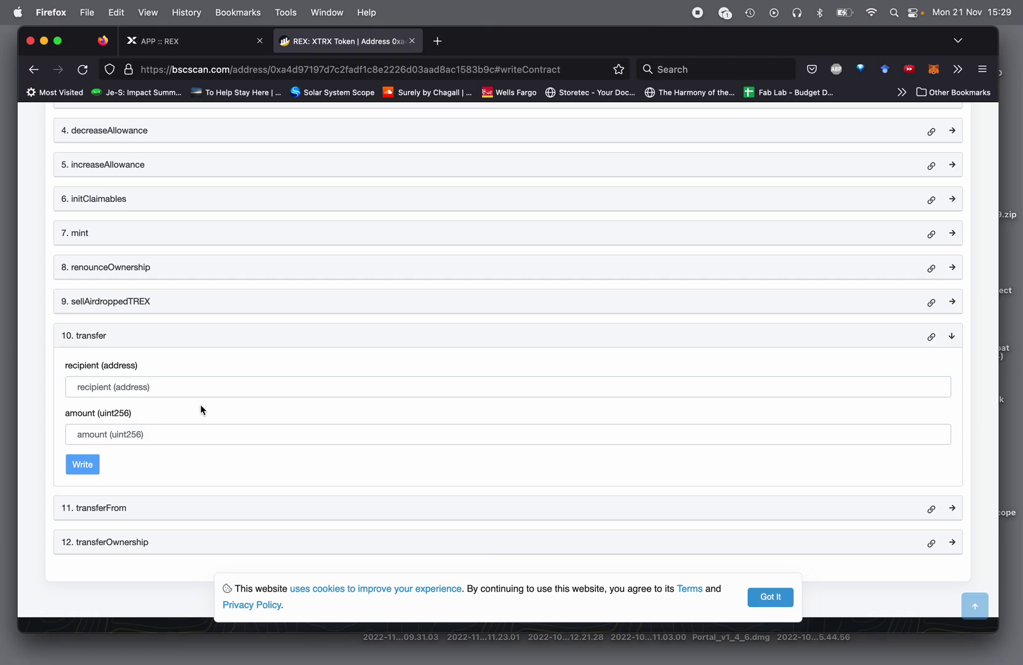
- Fill the transfer form with Account 2's address as recipient and amount 1
left_click(177, 386)
key("super+v")
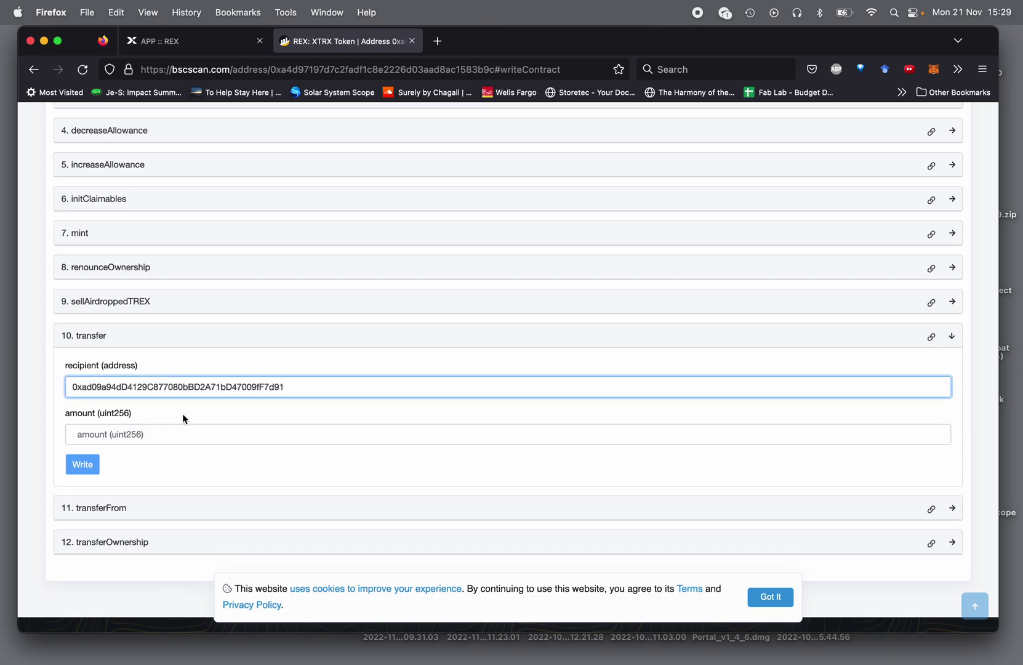
left_click(149, 433)
type("1")
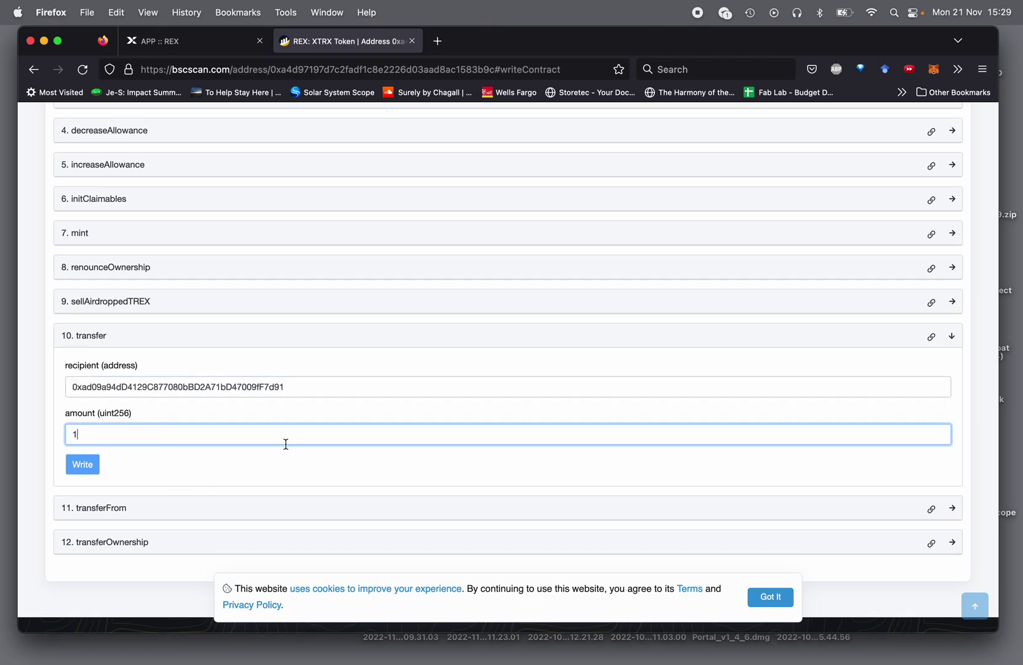
- Connect BscScan to MetaMask via Connect to Web3, accepting the beta disclaimer
scroll(247, 307, "up", 5)
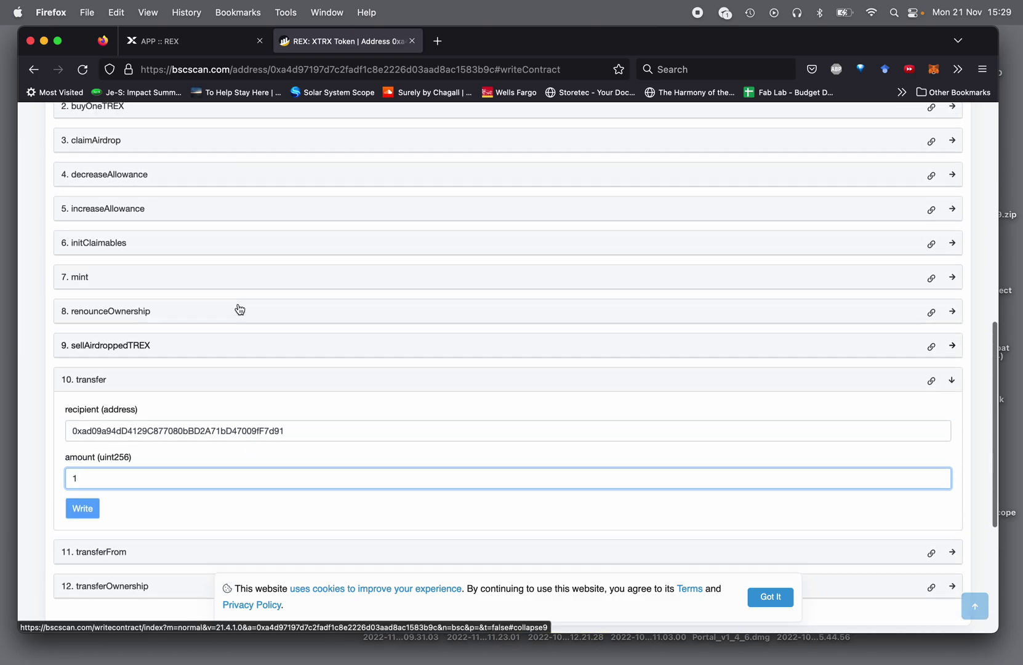
left_click(131, 179)
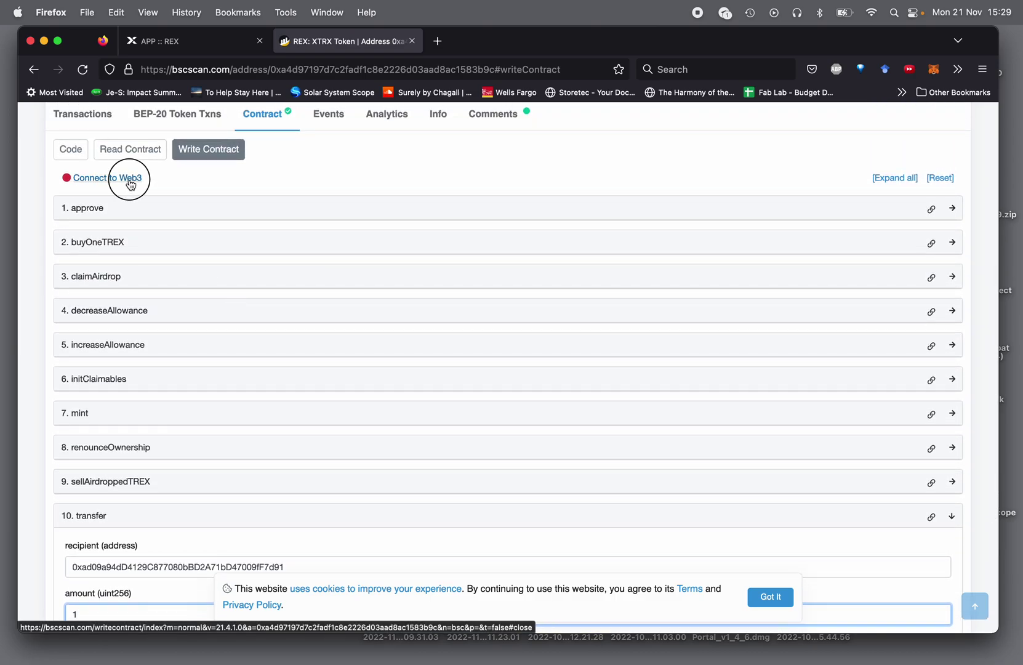
left_click(604, 182)
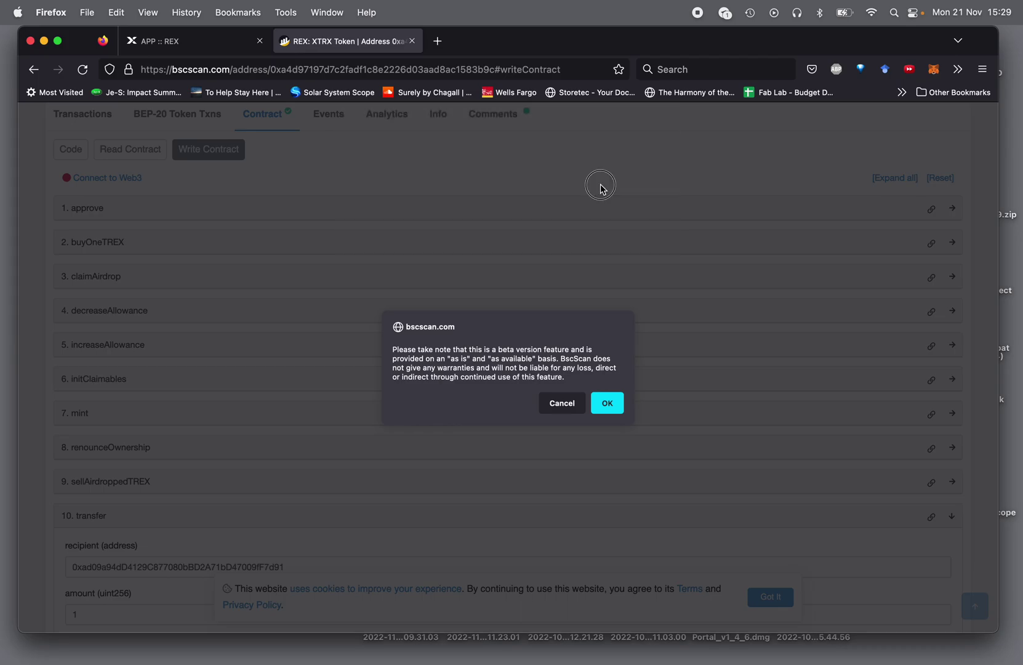
left_click(608, 402)
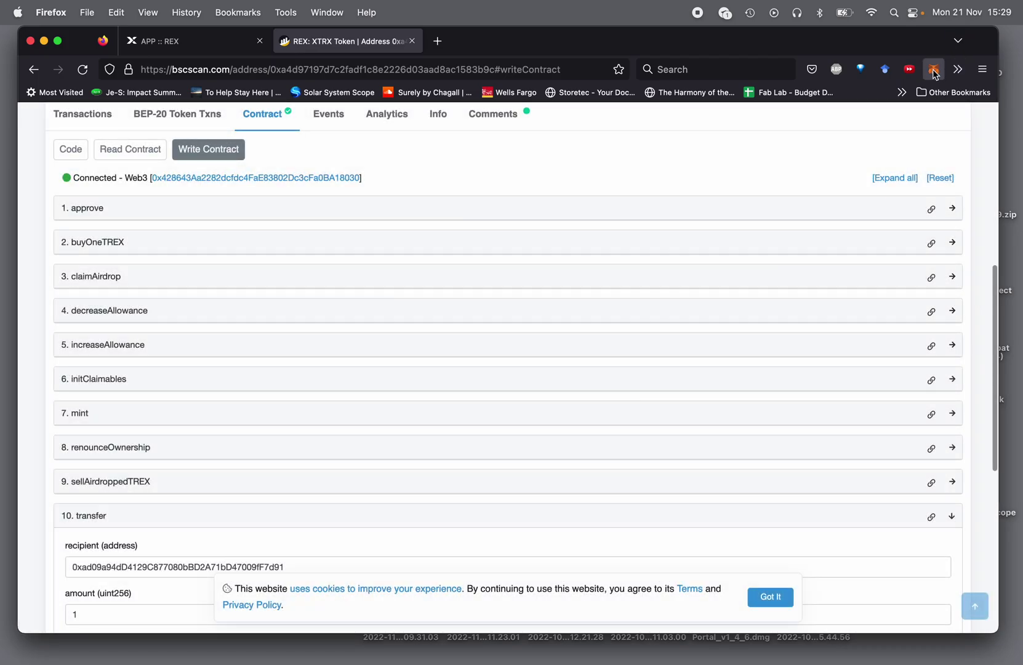
left_click(934, 69)
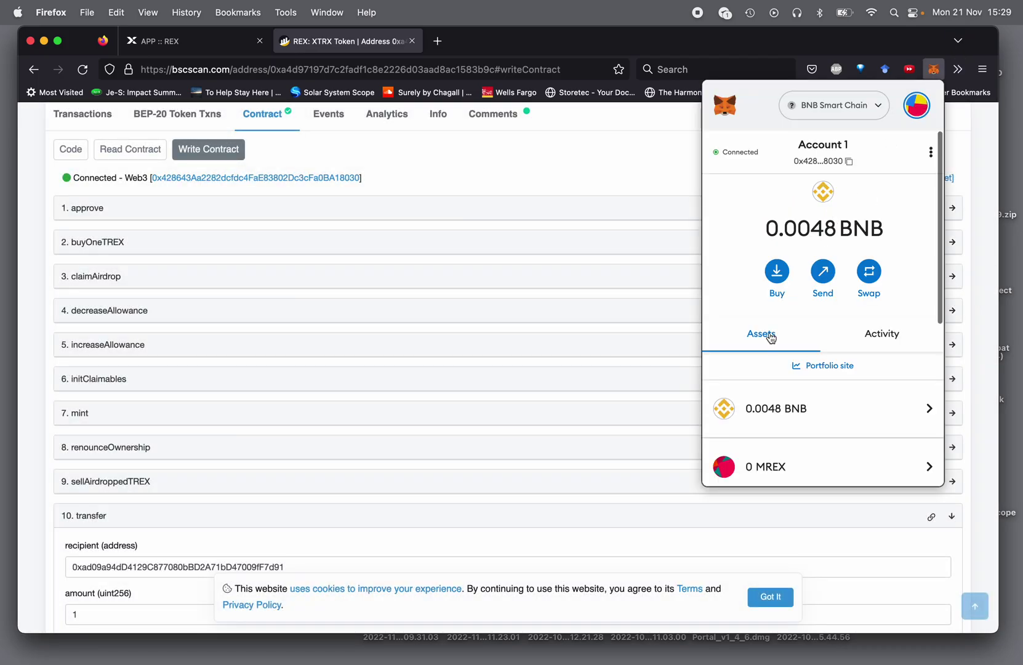
scroll(763, 370, "down", 5)
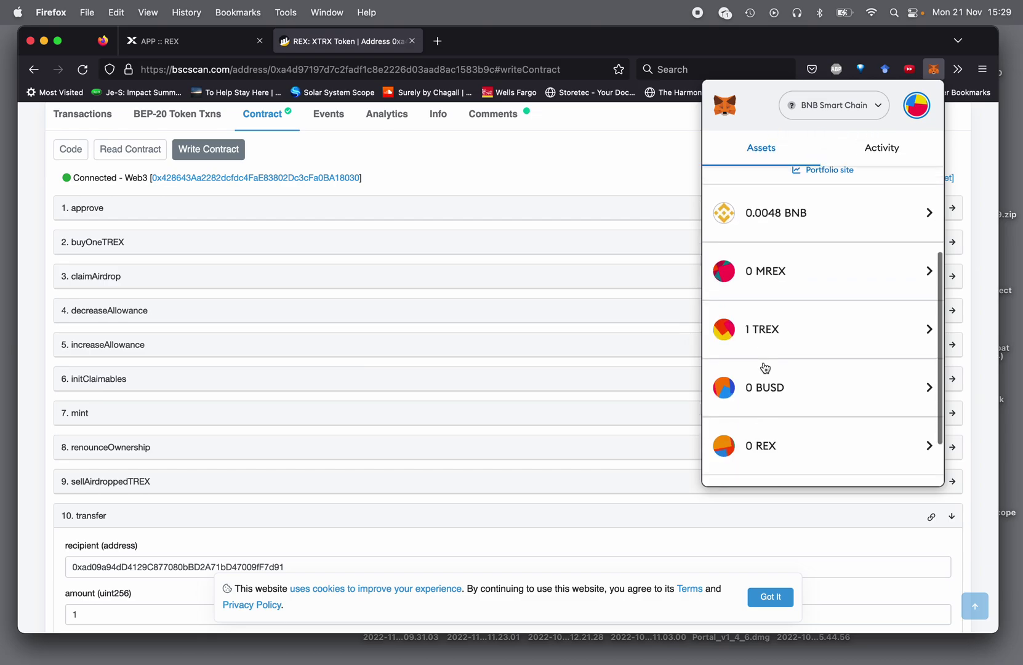
left_click(584, 128)
scroll(200, 535, "down", 3)
- Write the 1 TREX transfer and confirm it in MetaMask
left_click(85, 461)
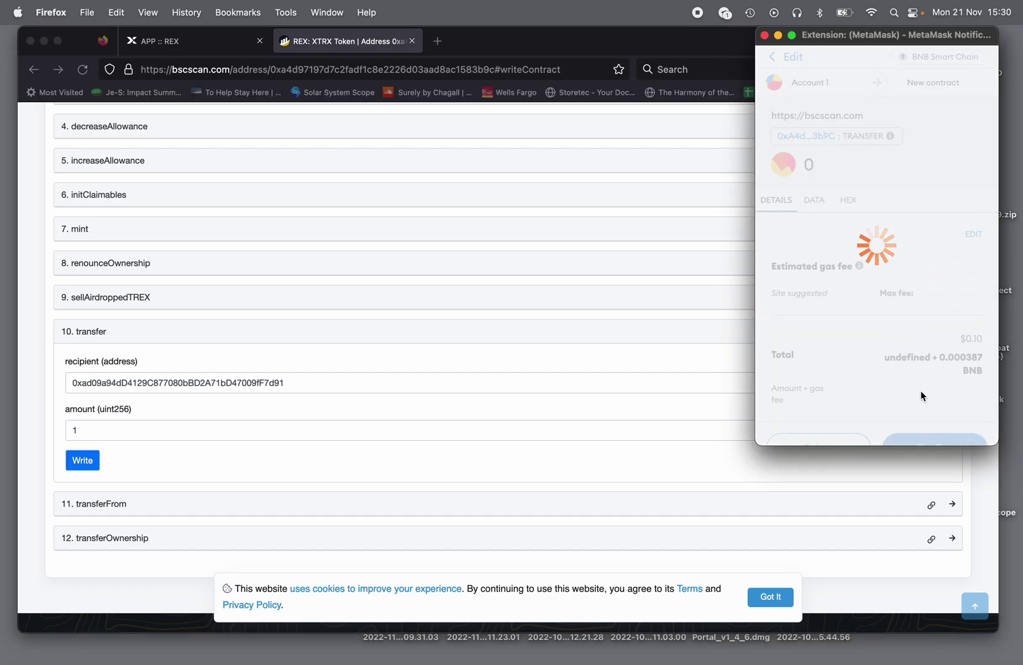
left_click(921, 425)
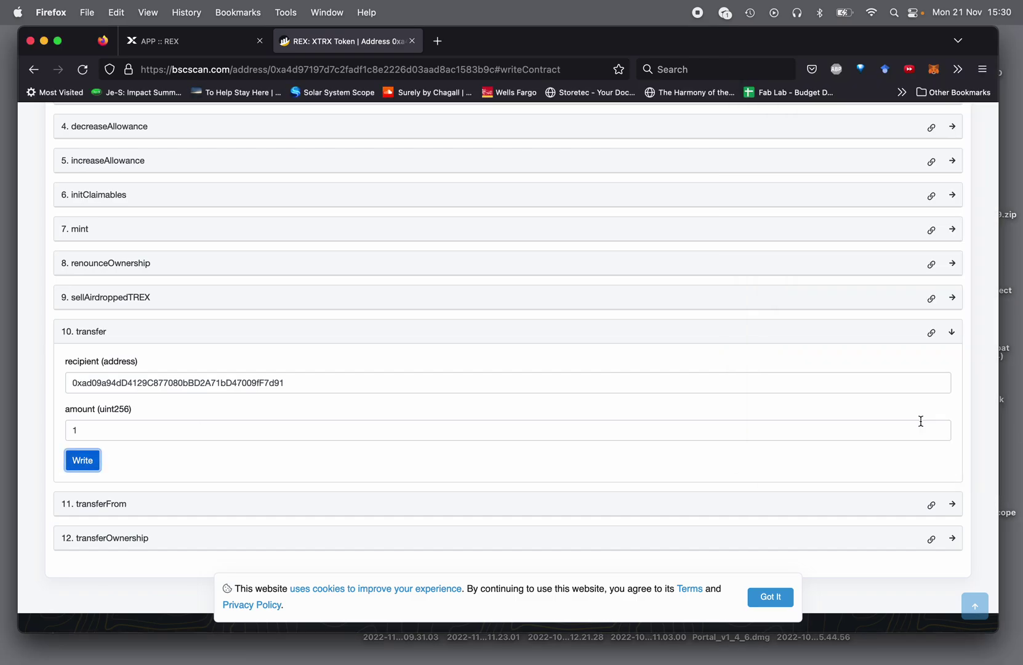
scroll(925, 199, "up", 10)
scroll(923, 195, "up", 2)
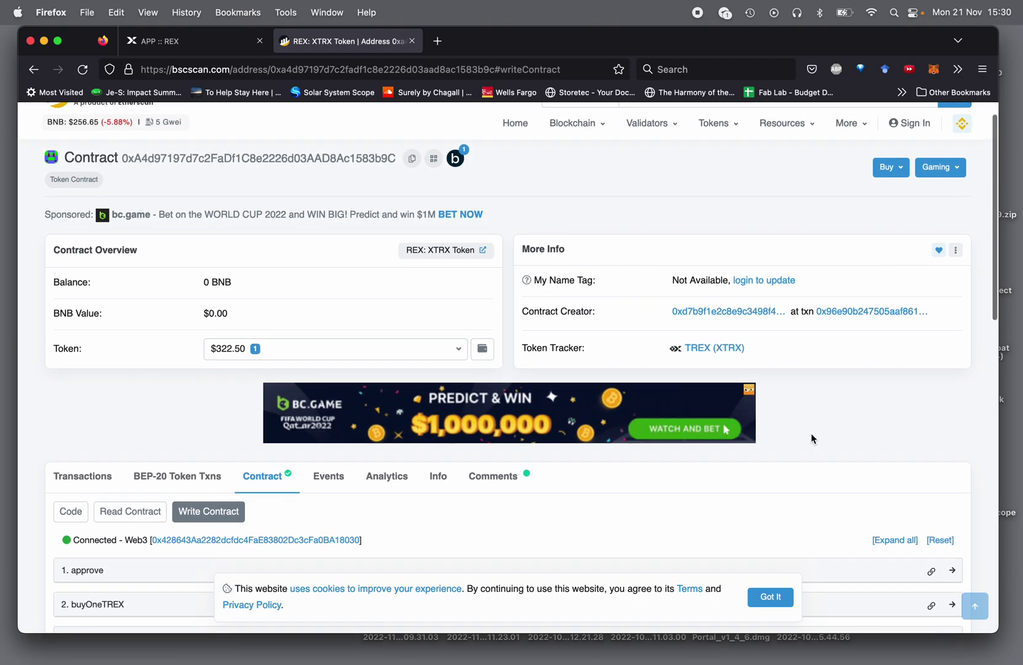
- Check Account 1's activity and assets, now showing 0 TREX
left_click(931, 73)
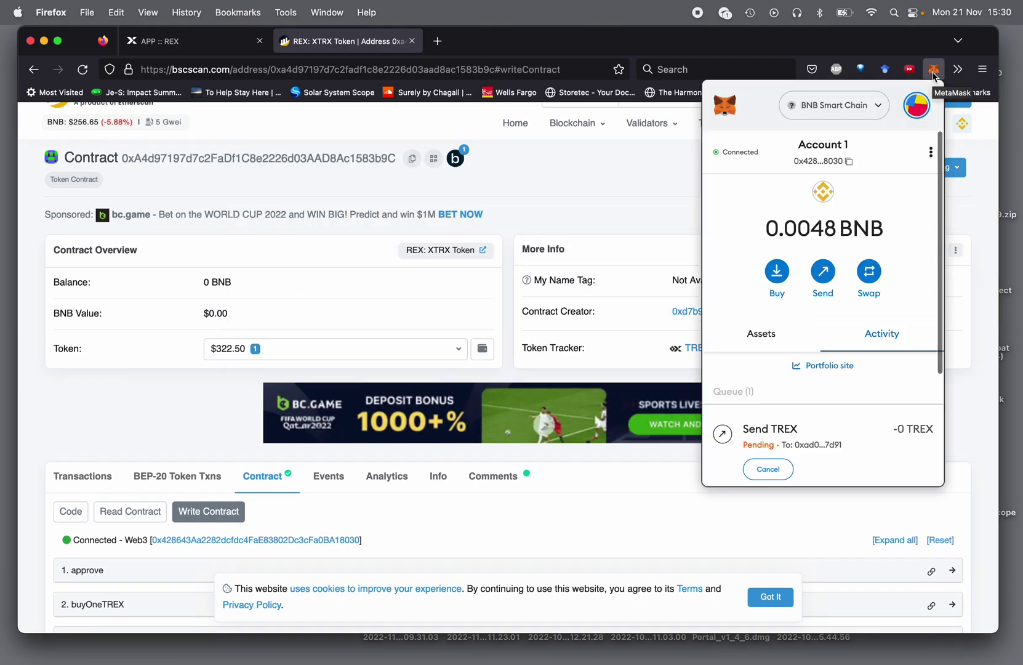
scroll(802, 412, "down", 3)
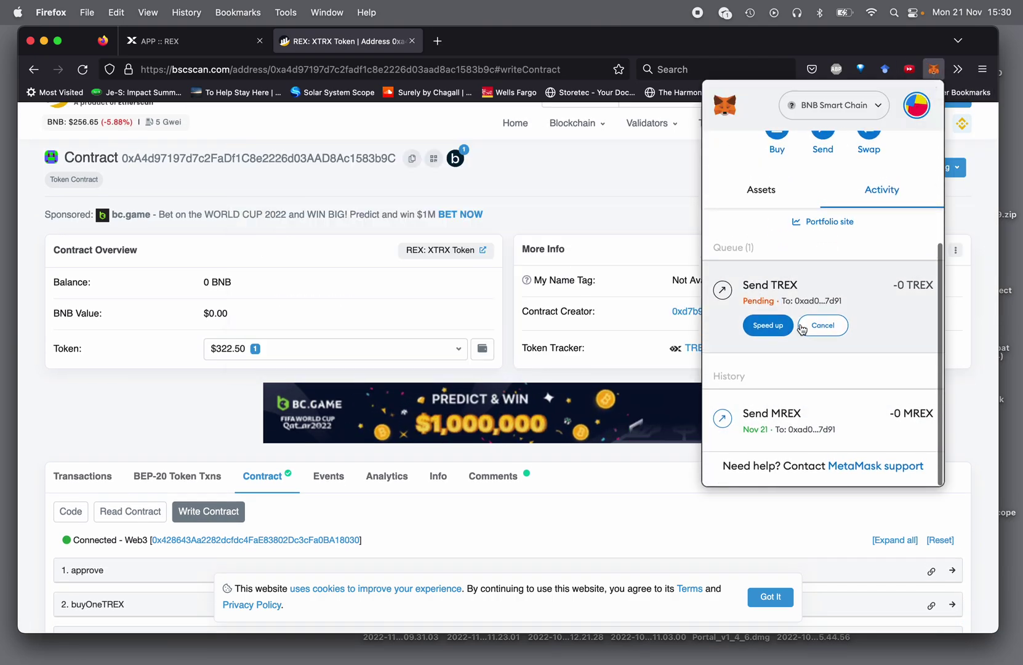
left_click(762, 190)
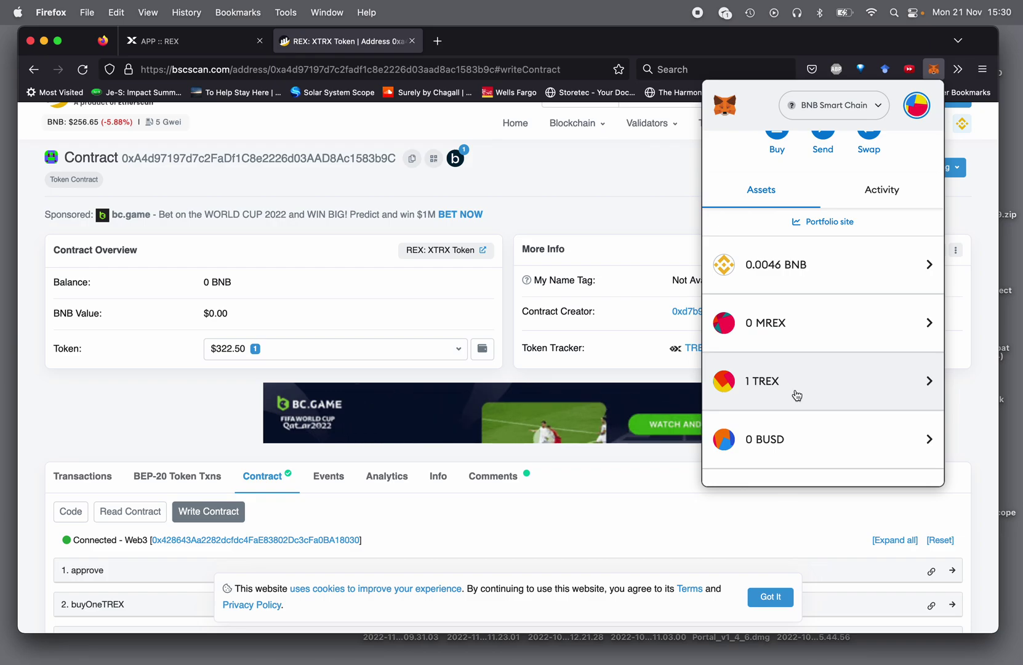
- Switch MetaMask to Account 2 and verify it holds 1 TREX and 1 MREX
left_click(918, 107)
left_click(794, 211)
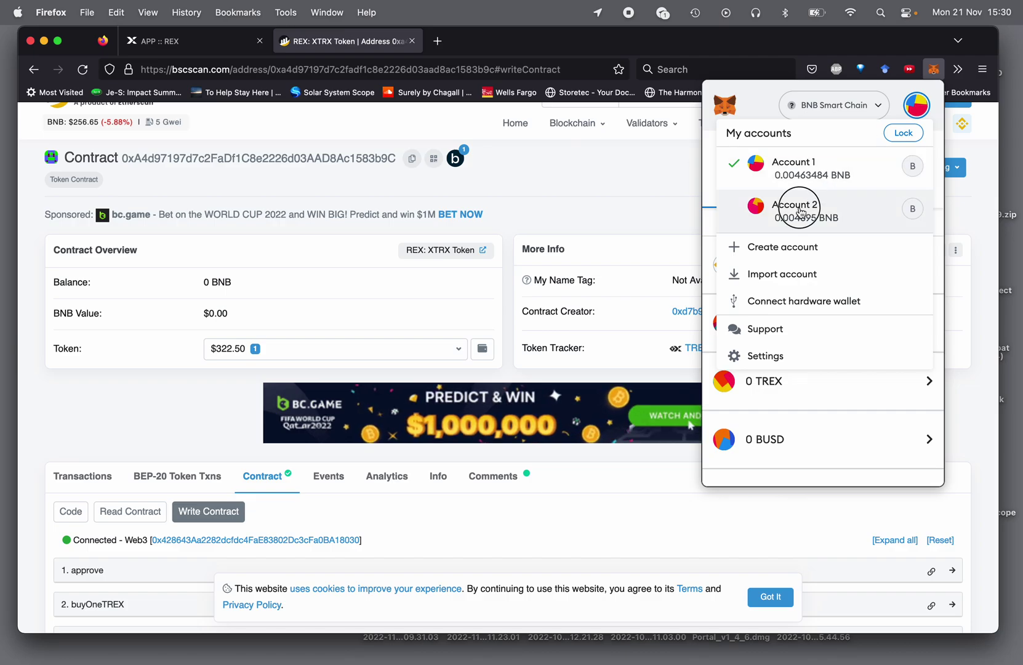
scroll(772, 315, "down", 3)
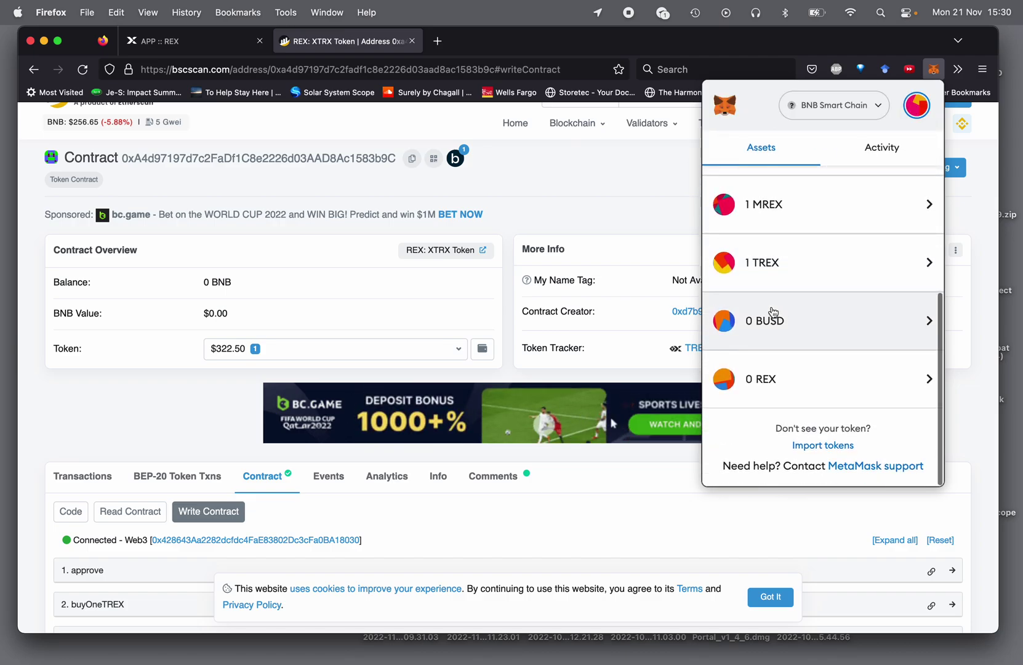